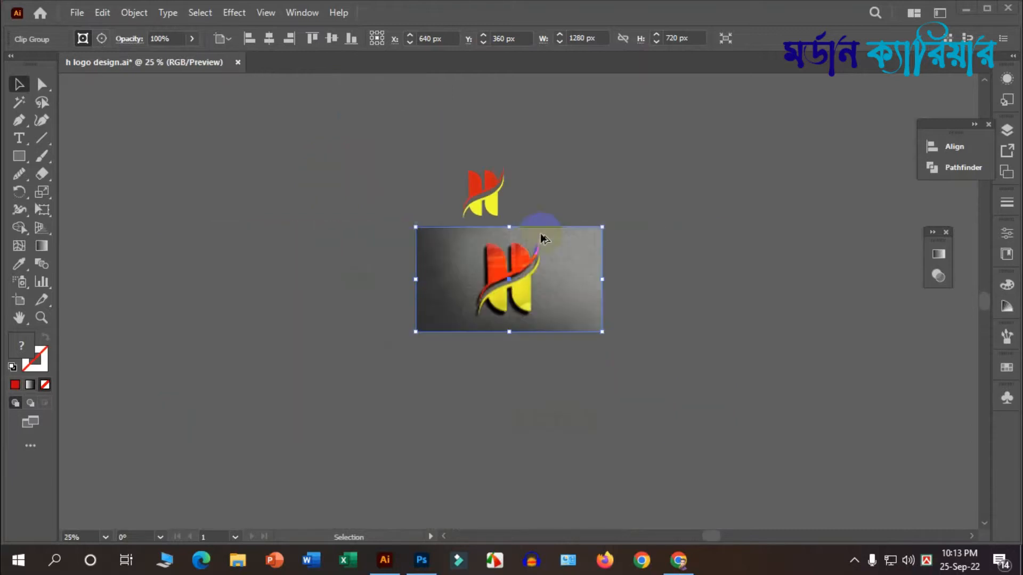
Move the textured H logo mockup off the artboard to just below it, leaving the artboard empty.
scroll(548, 279, up, 3)
scroll(636, 313, up, 1)
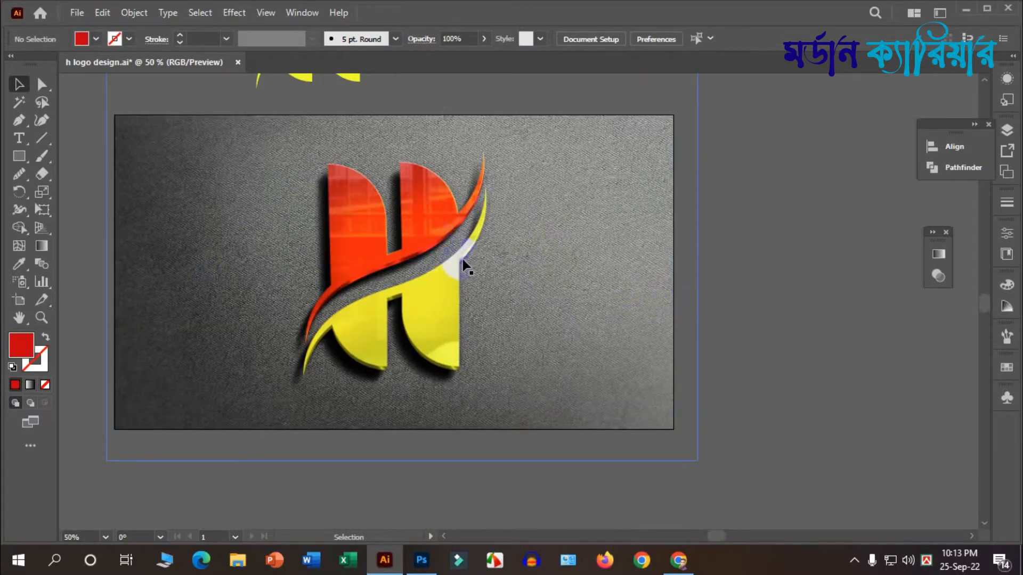
scroll(462, 262, down, 1)
drag(486, 254, 485, 476)
click(523, 318)
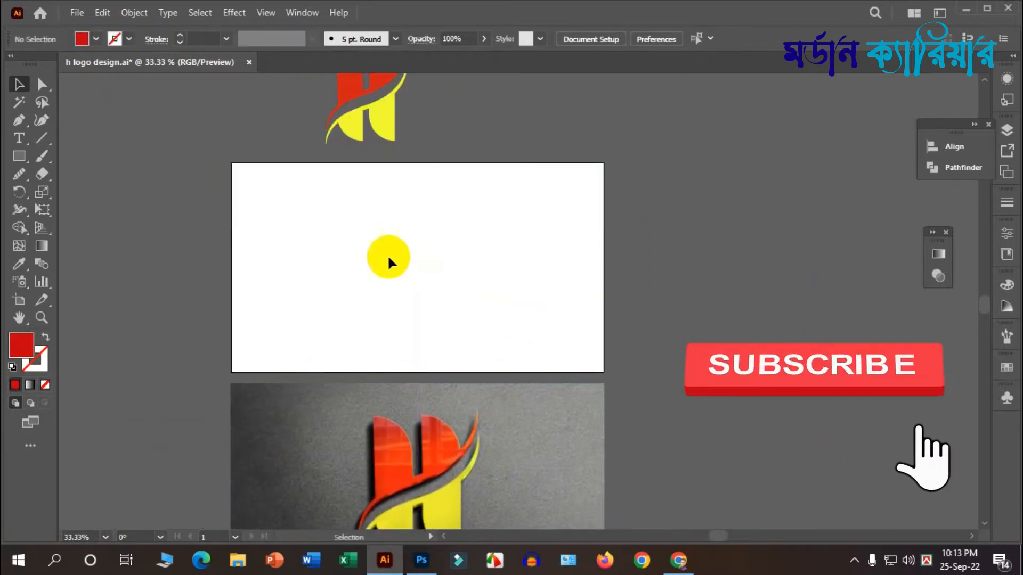
Draw a tall, narrow red rectangle without a stroke in the left half of the empty artboard.
scroll(385, 252, up, 1)
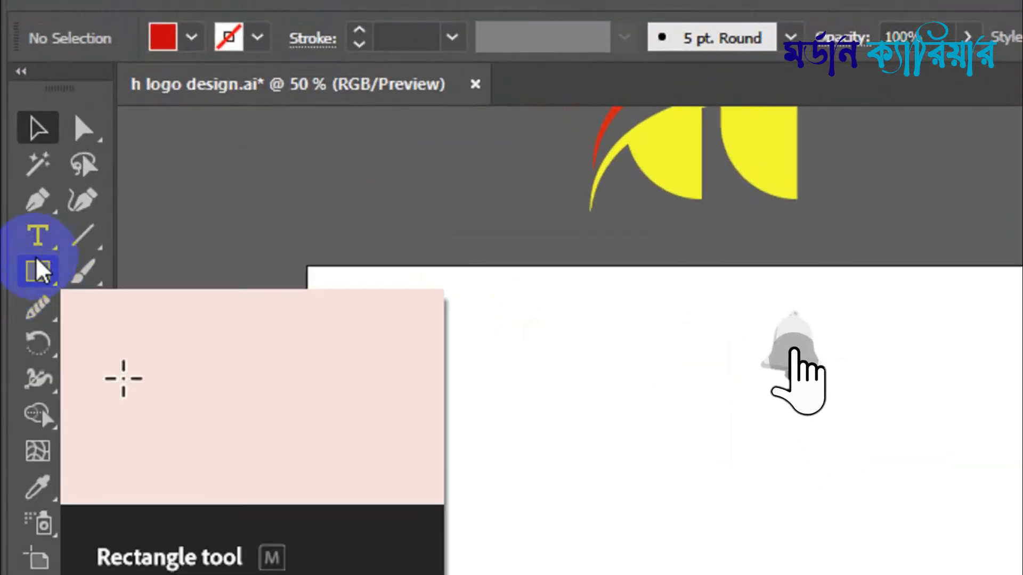
click(34, 268)
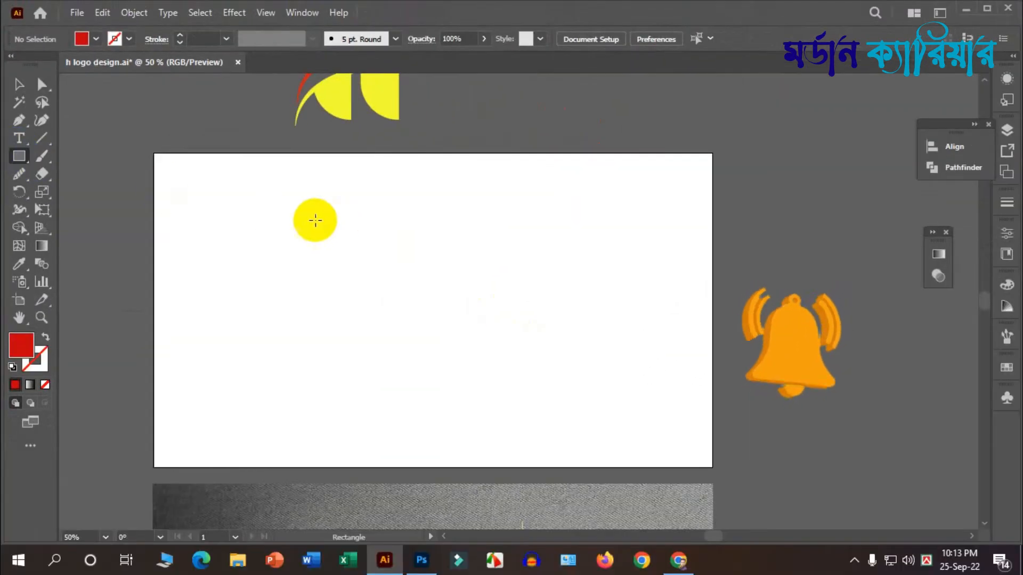
drag(298, 221, 339, 359)
scroll(346, 356, up, 4)
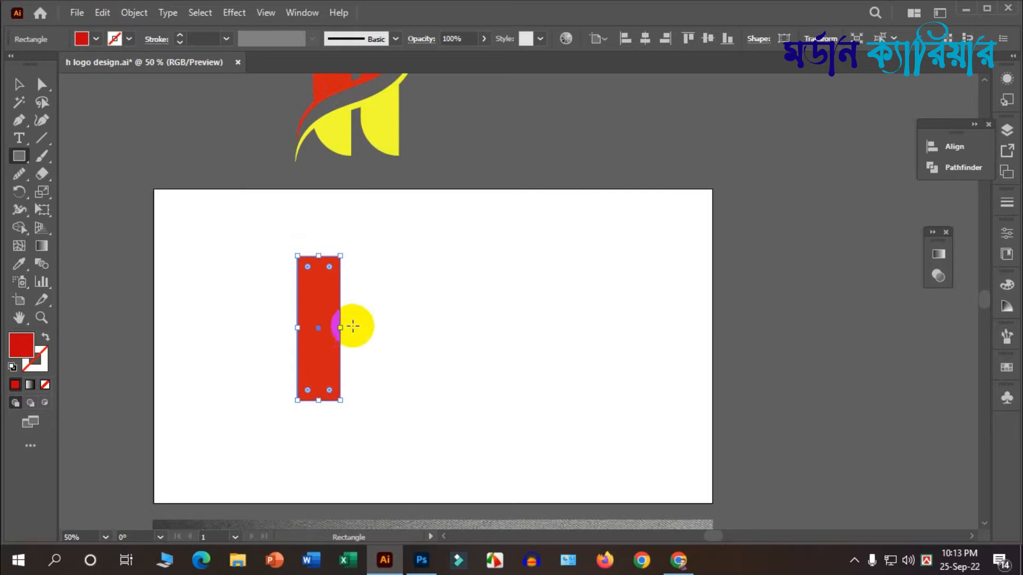
Duplicate the red rectangle horizontally to its right, leaving a narrow gap between the two bars.
click(16, 84)
drag(321, 376, 385, 375)
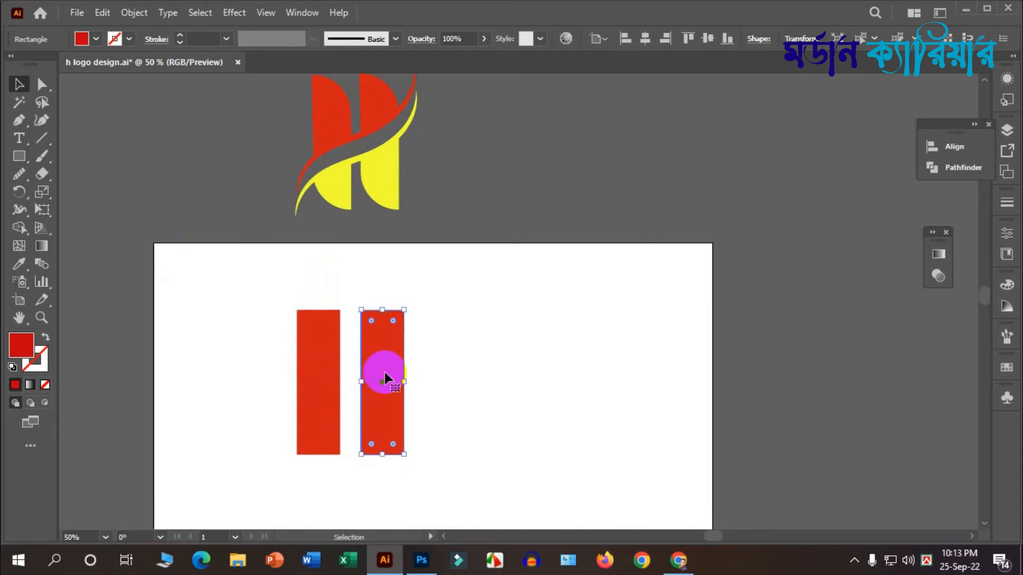
click(435, 351)
Fully round only the upper-right and lower-left corners of the left bar.
click(326, 370)
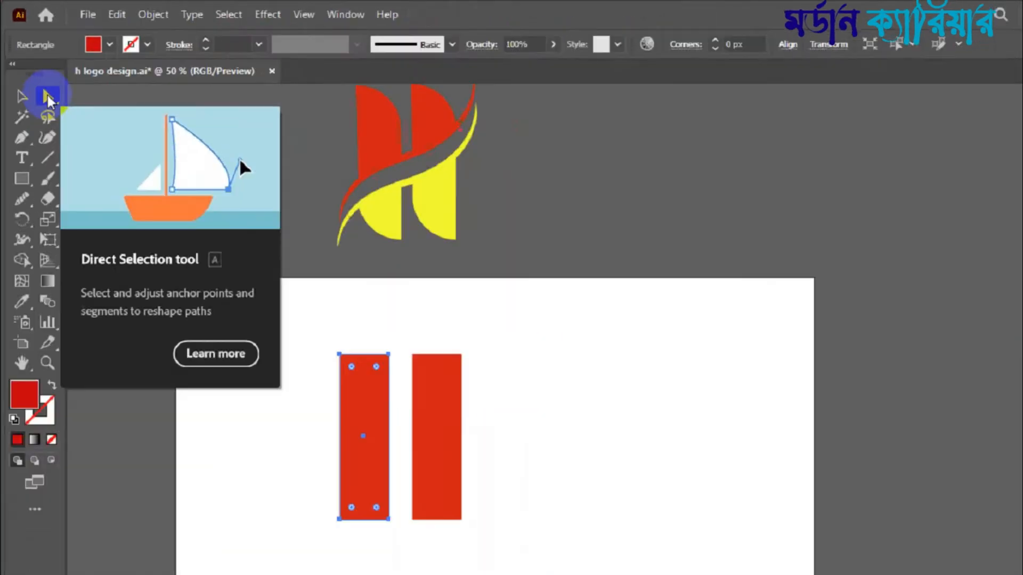
click(43, 86)
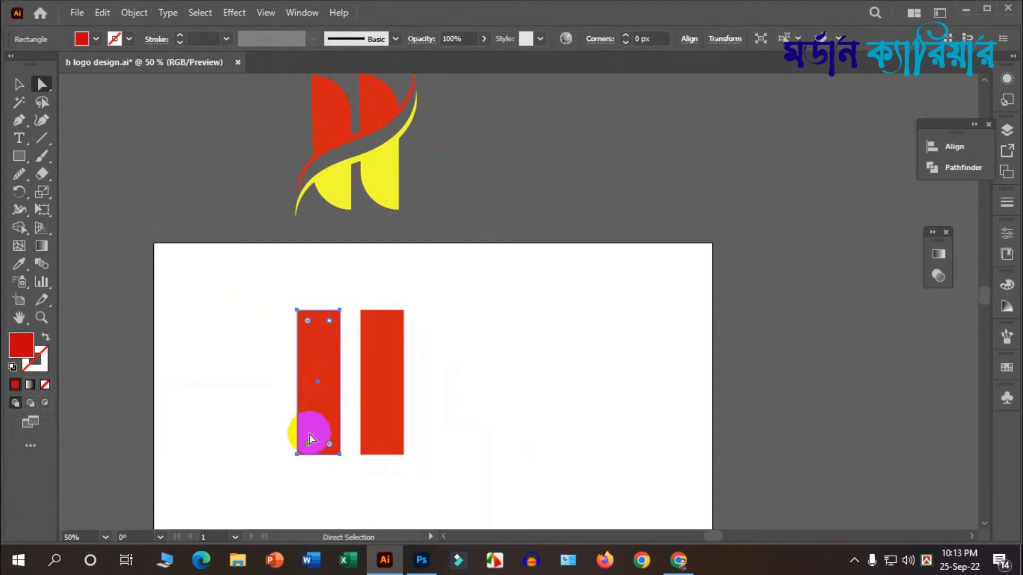
click(309, 449)
drag(309, 449, 319, 366)
Fully round only the upper-right and lower-left corners of the right bar to match the left one.
click(393, 361)
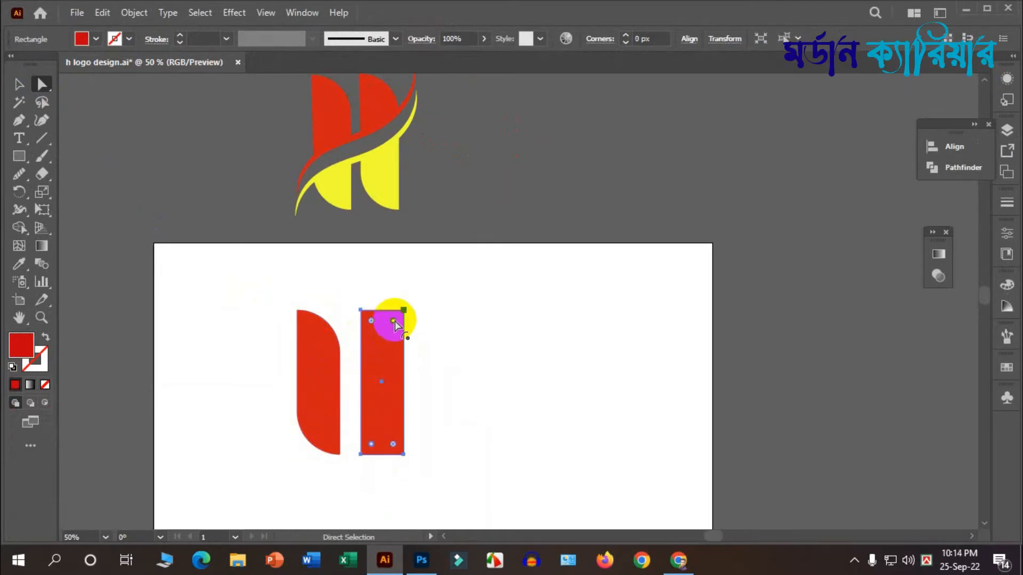
shift+click(372, 445)
drag(372, 446, 392, 356)
key(ctrl+z)
click(395, 323)
click(377, 450)
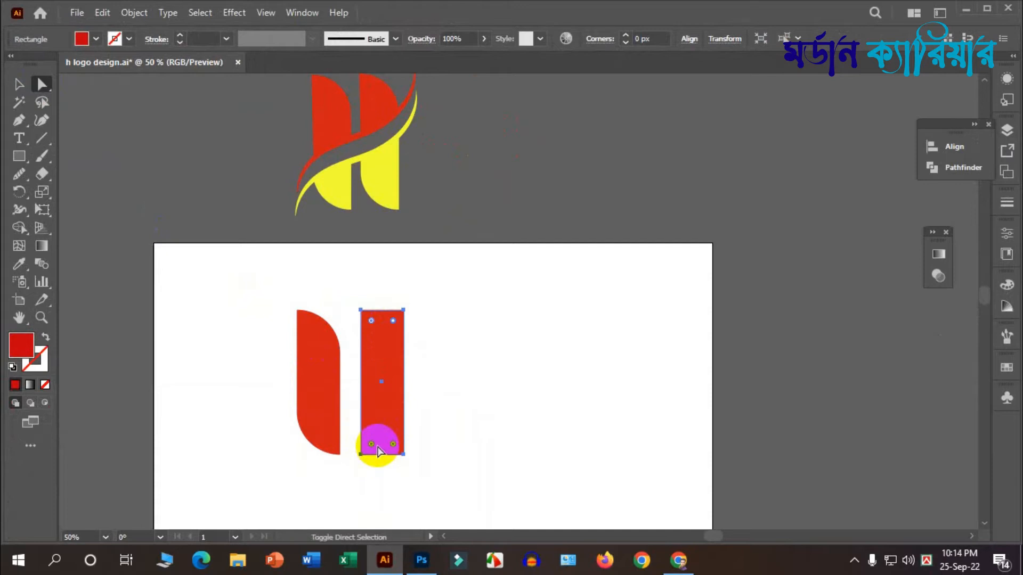
drag(372, 446, 382, 412)
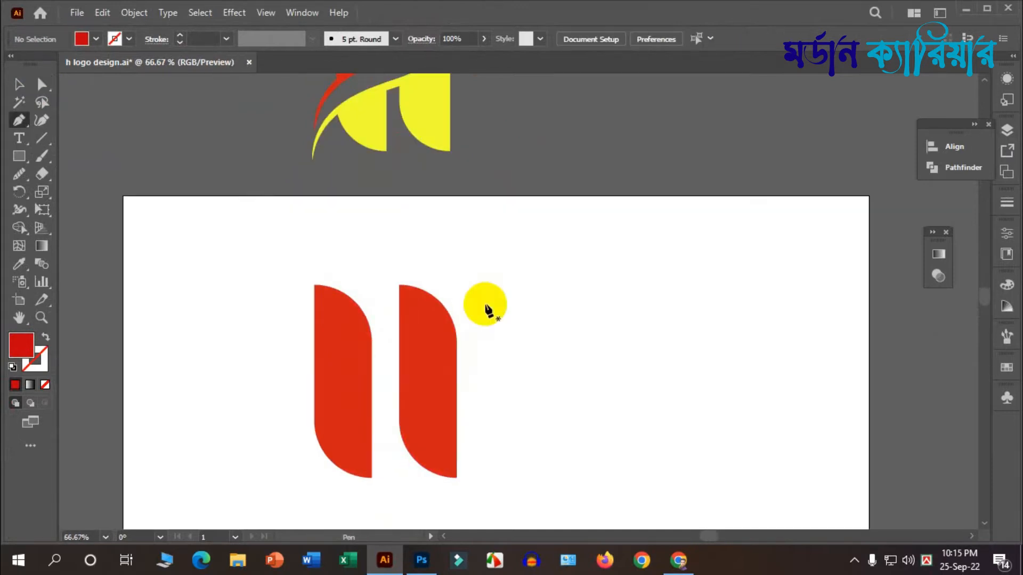
Draw an S-shaped Pen path from the upper right of the bars through the gap between them to the lower left.
click(485, 303)
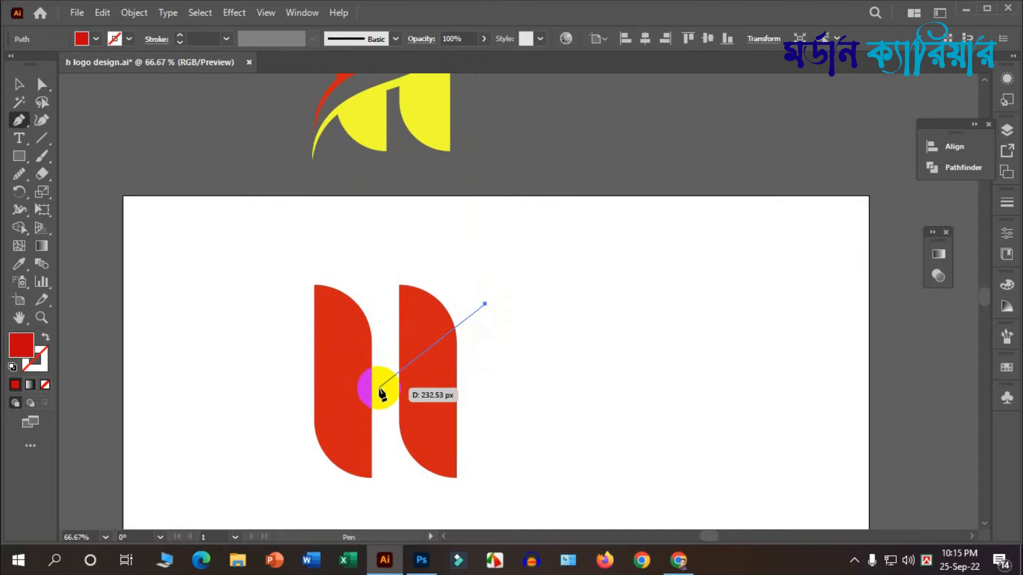
scroll(381, 392, up, 3)
scroll(383, 406, down, 2)
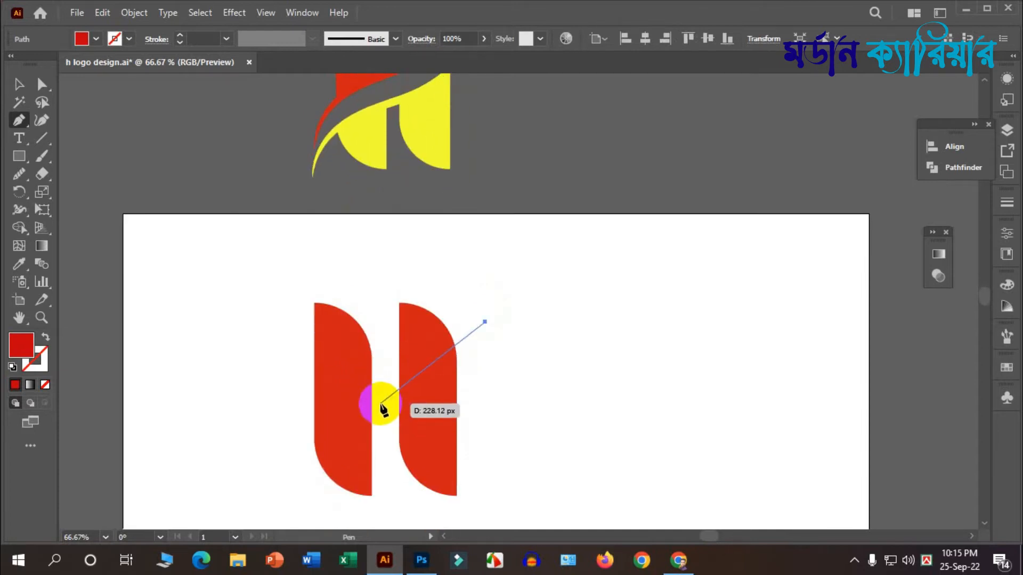
drag(385, 401, 285, 394)
click(384, 399)
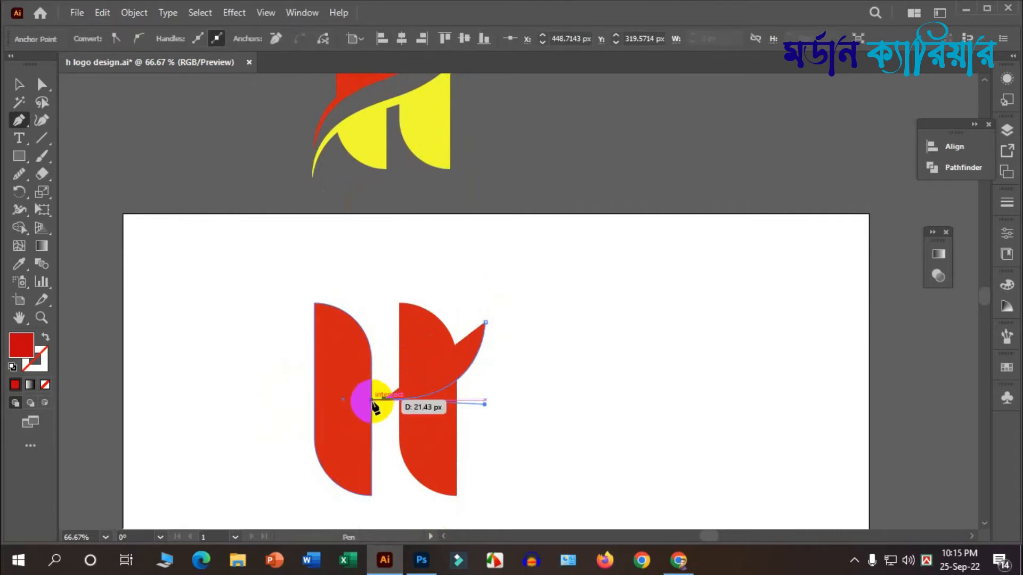
scroll(375, 407, down, 2)
drag(283, 418, 246, 488)
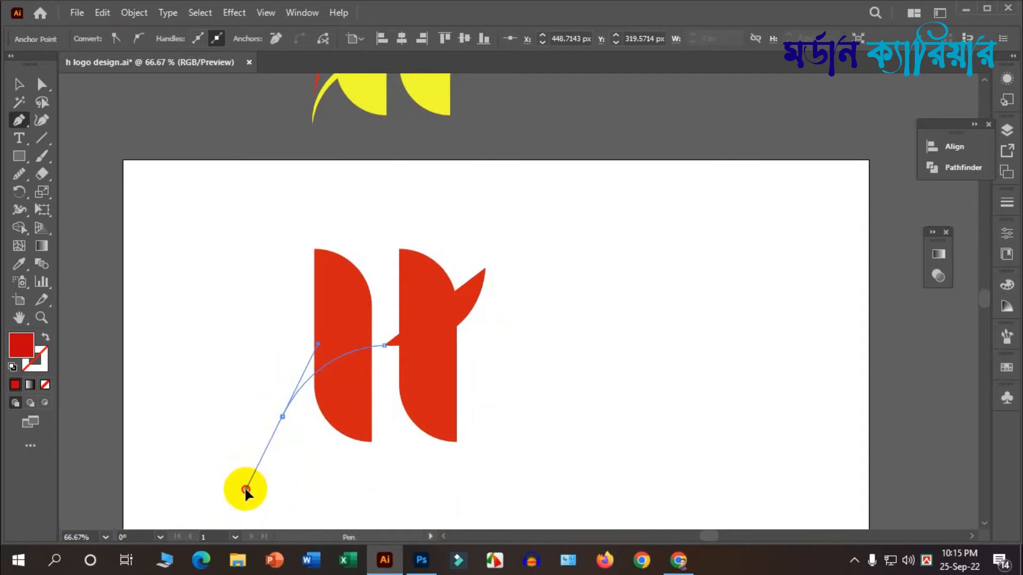
drag(246, 488, 245, 488)
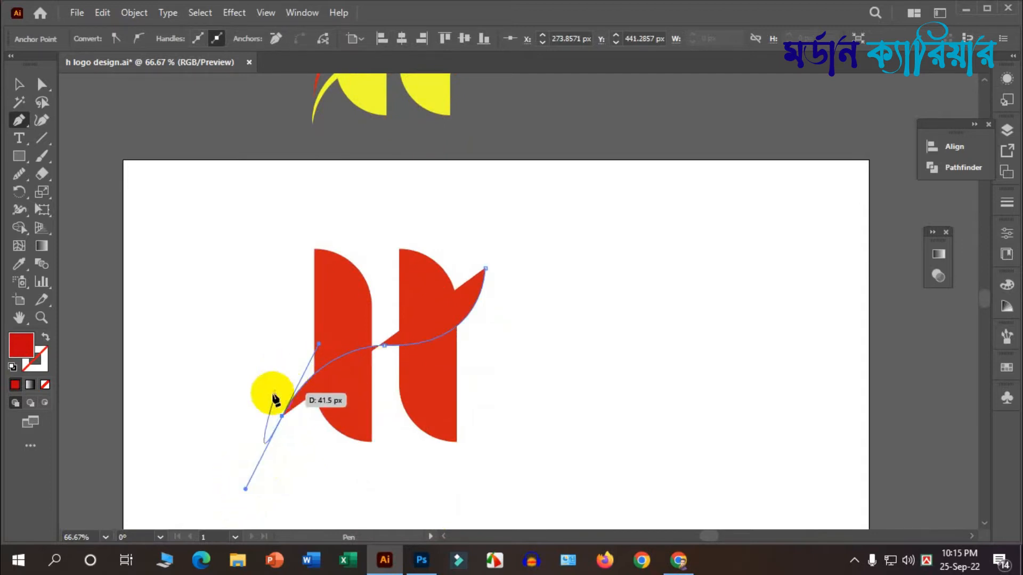
Swap the S-shaped path's fill and stroke so it has no fill and a red outline.
click(19, 85)
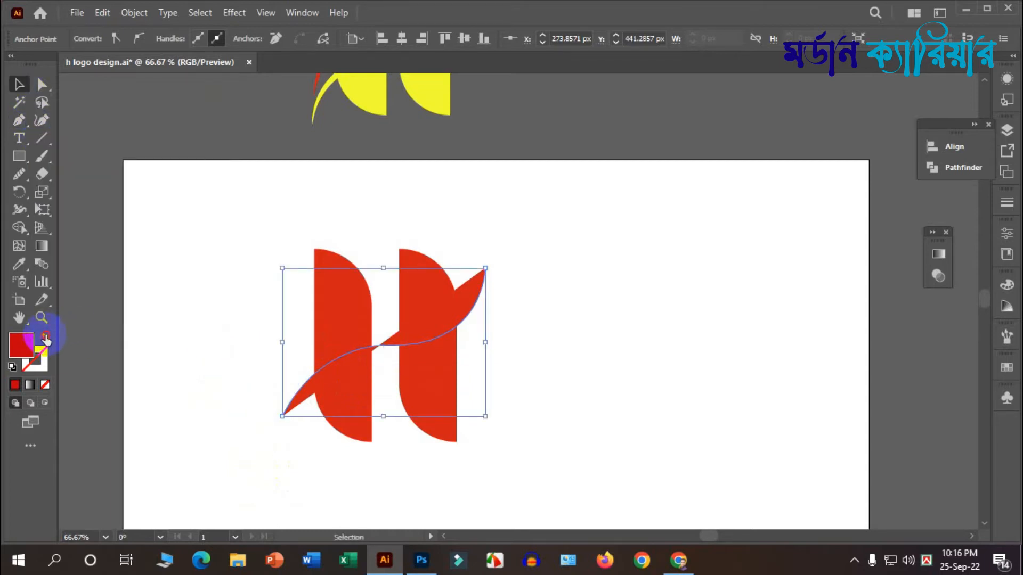
click(46, 337)
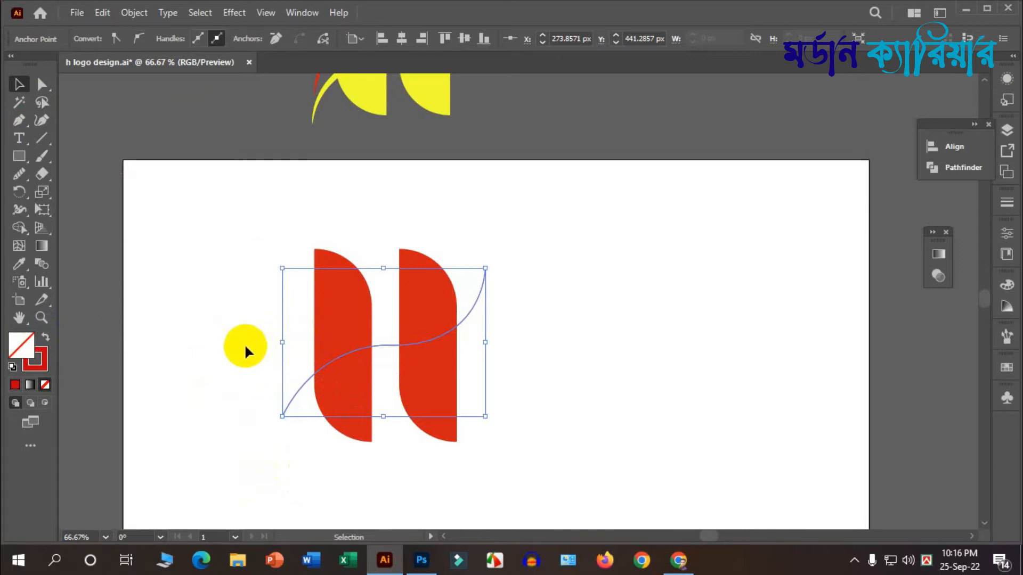
click(219, 215)
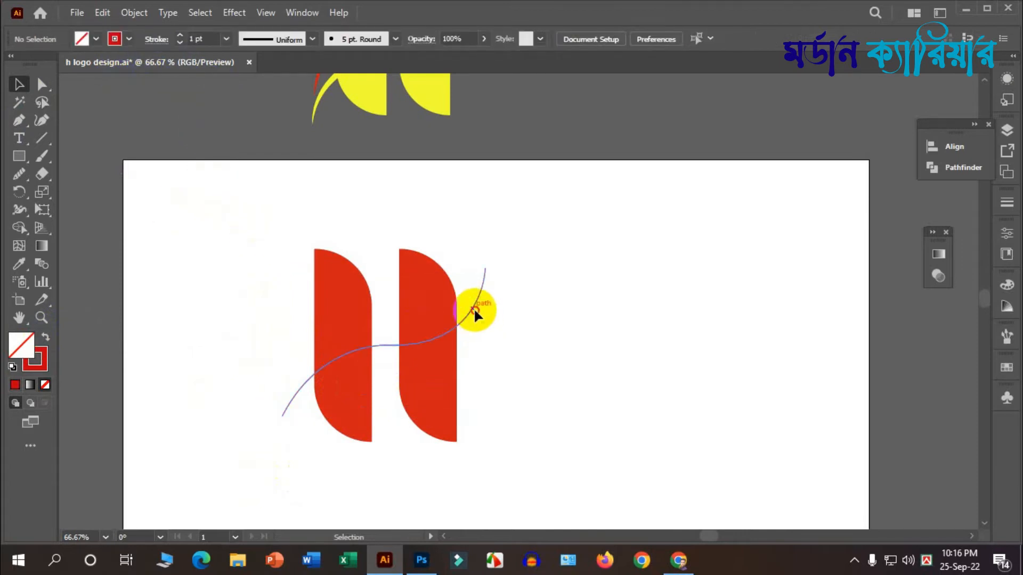
Set the S-shaped path's stroke weight to 12 pt and its stroke colour to black.
click(475, 309)
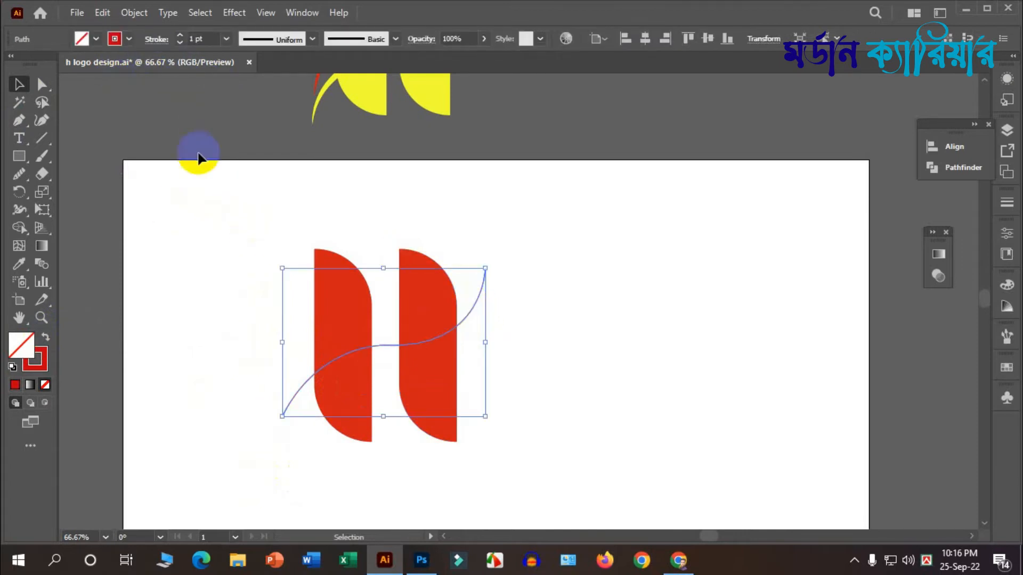
click(129, 38)
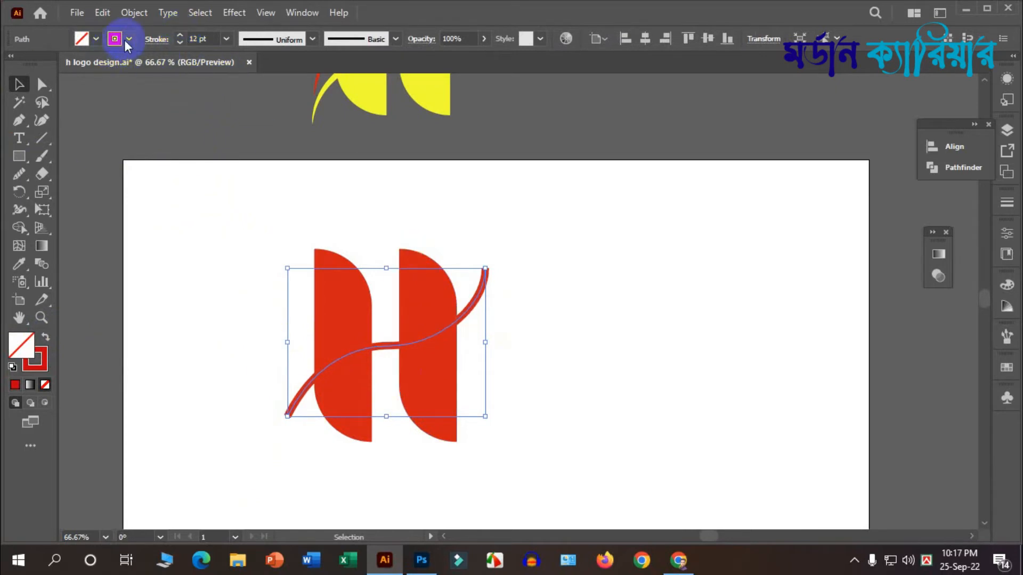
click(128, 39)
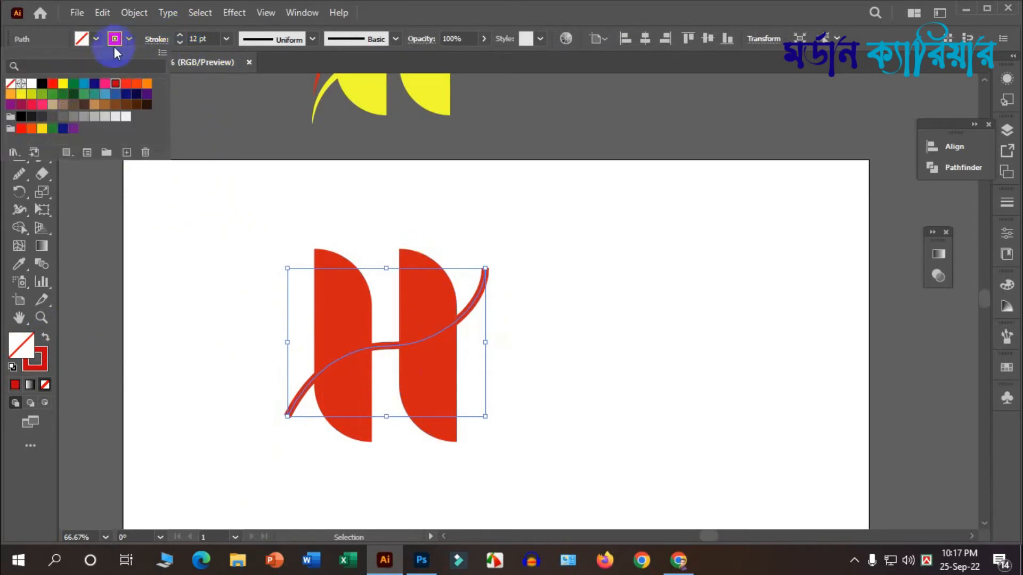
click(21, 116)
click(188, 245)
click(186, 241)
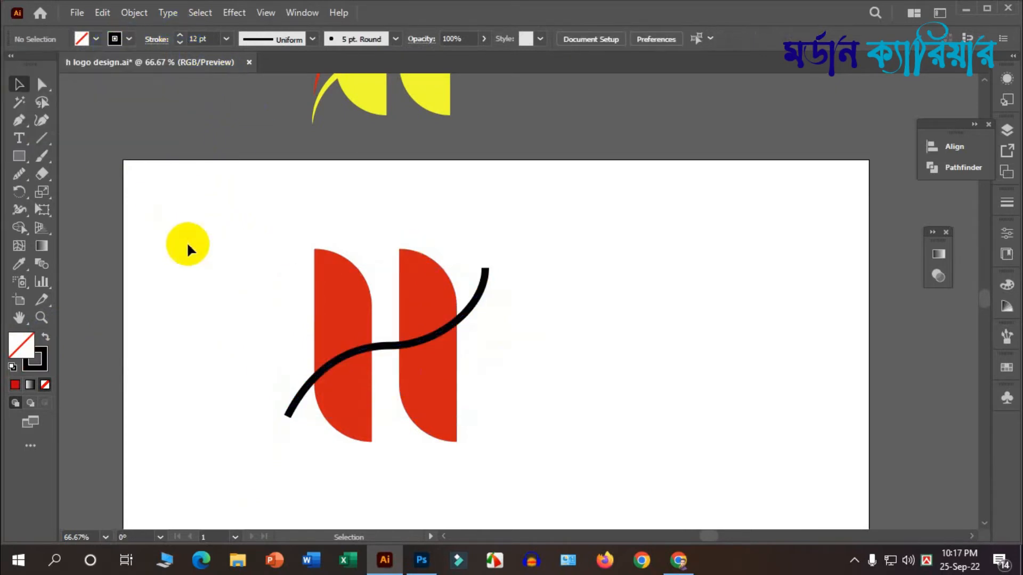
Shift the curve's middle anchor slightly down and its lower-left end slightly outward, and raise that end's handle for a rounder bend.
click(384, 346)
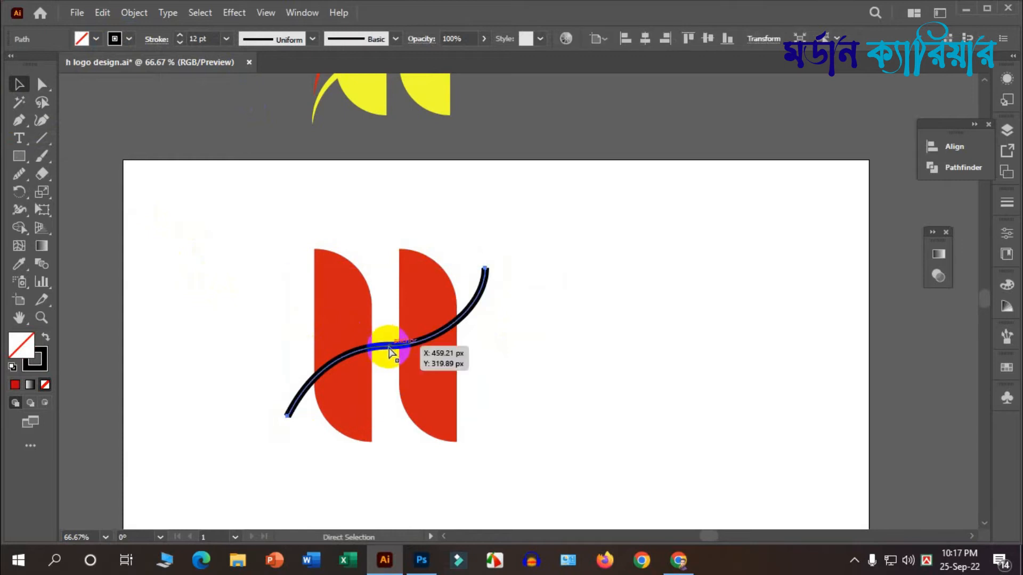
ctrl+click(391, 346)
drag(391, 350, 383, 350)
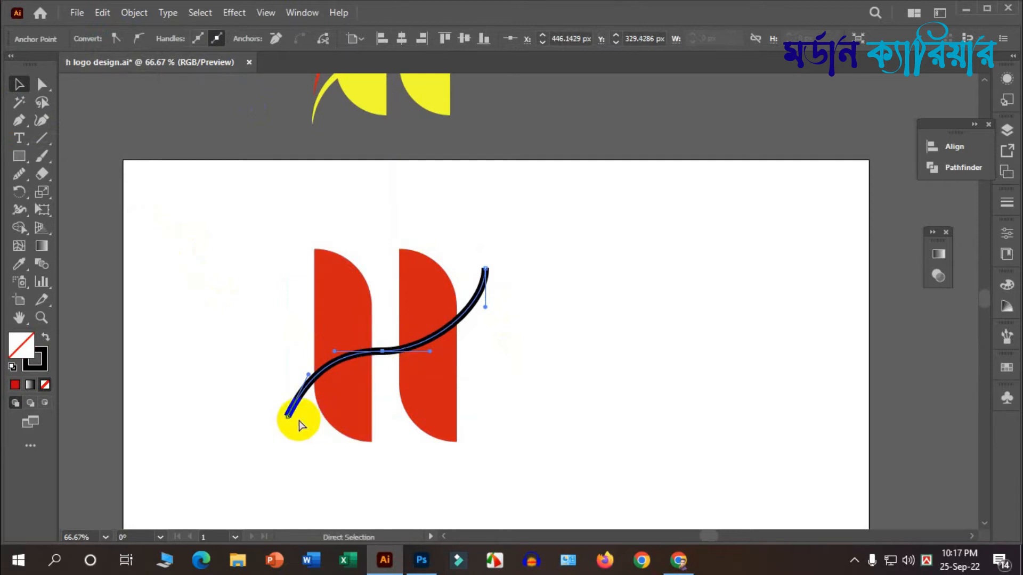
drag(288, 421, 281, 419)
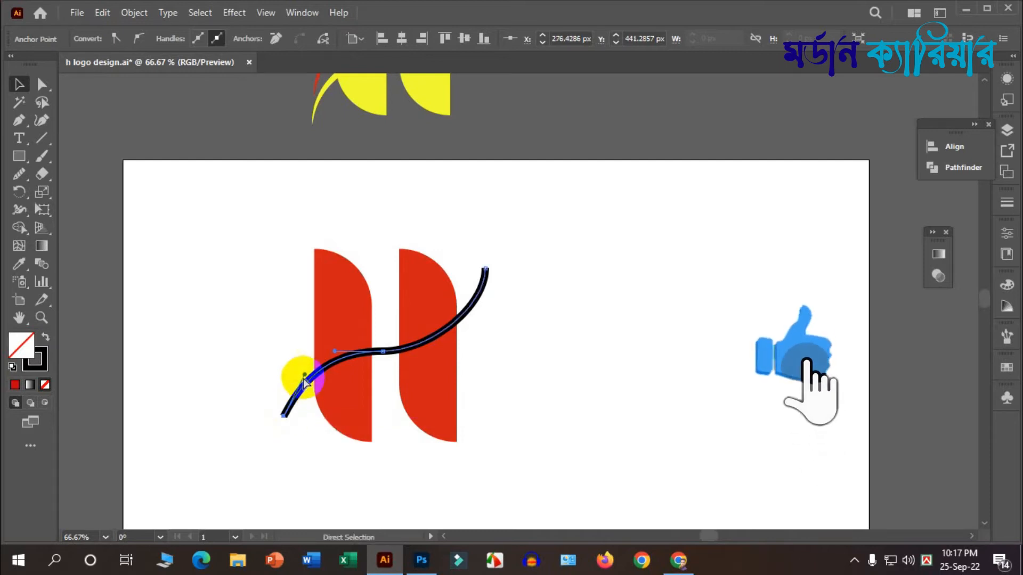
click(298, 365)
click(309, 379)
drag(304, 371, 301, 362)
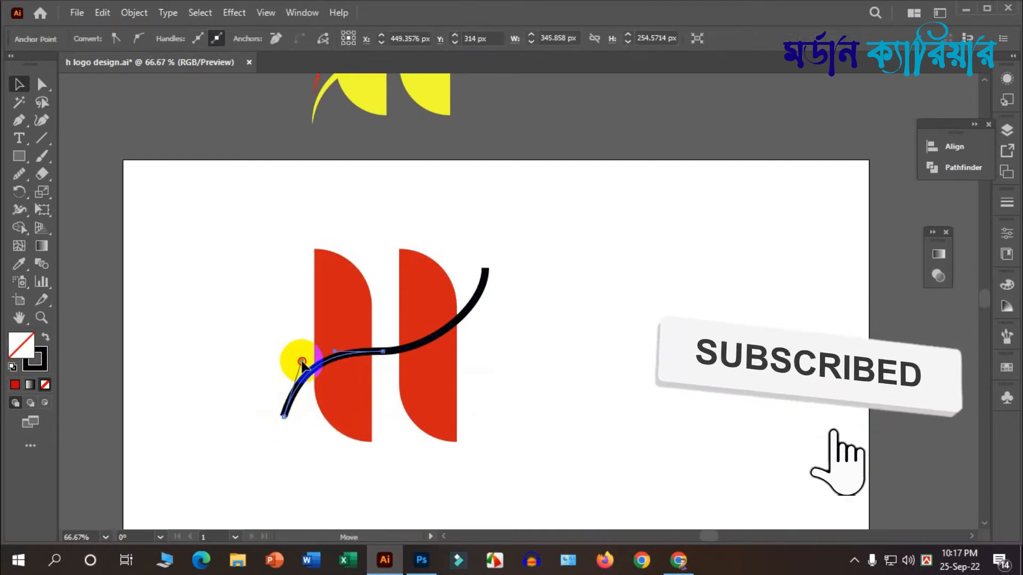
Lengthen the handle of the curve's upper-right anchor downward to deepen the bend beside the right bar.
click(454, 356)
drag(485, 270, 485, 270)
mouse_move(485, 306)
mouse_down()
mouse_move(494, 324)
mouse_move(483, 325)
mouse_up()
click(522, 331)
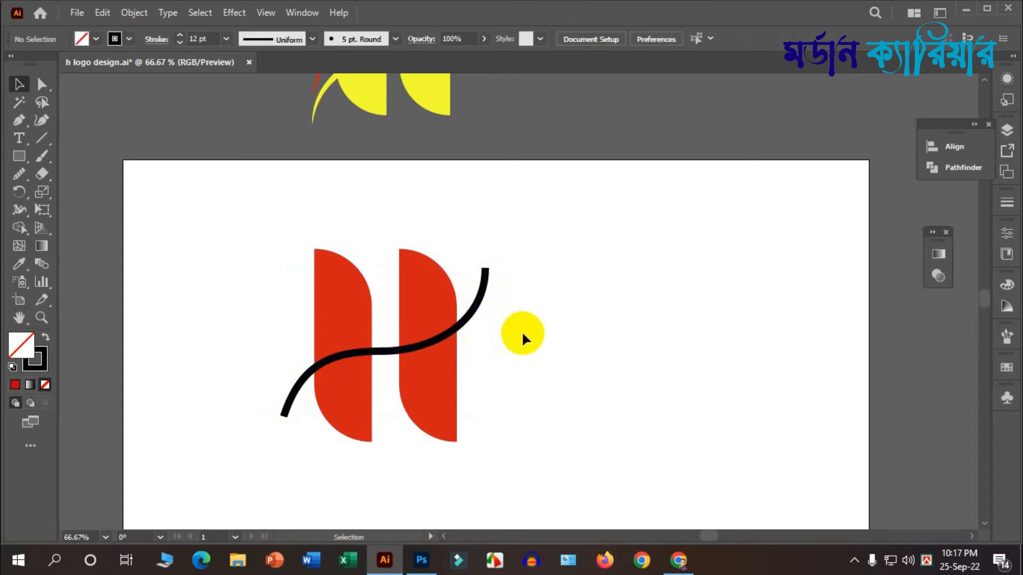
Apply the variable width profile that tapers symmetrically at both ends to the black curve.
click(407, 338)
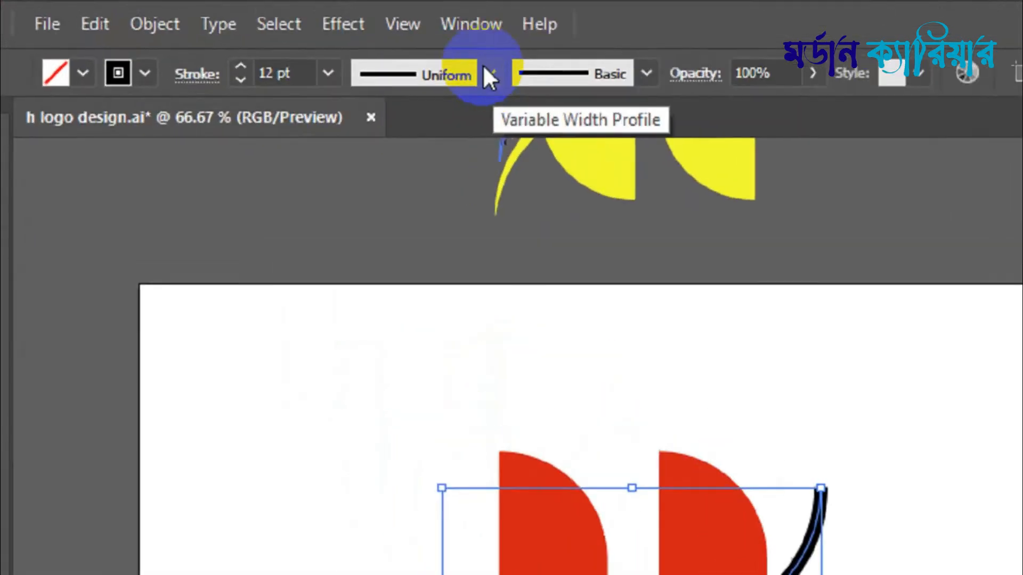
click(495, 80)
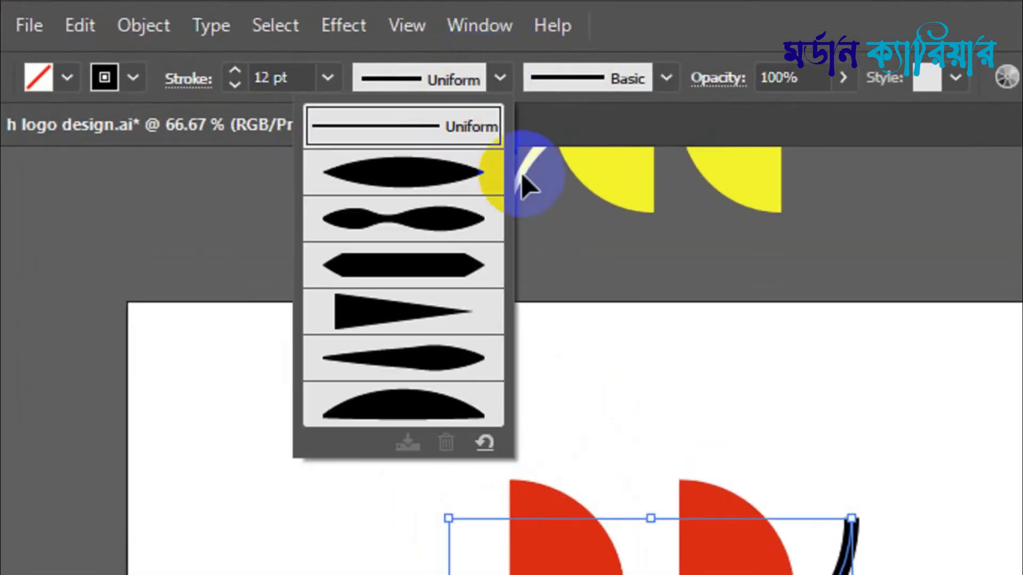
click(445, 166)
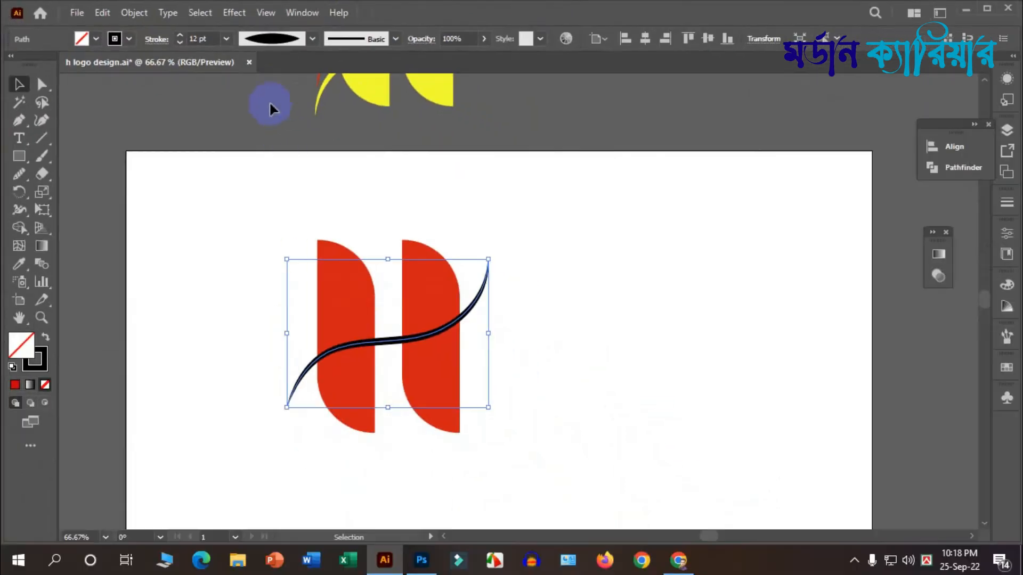
click(385, 353)
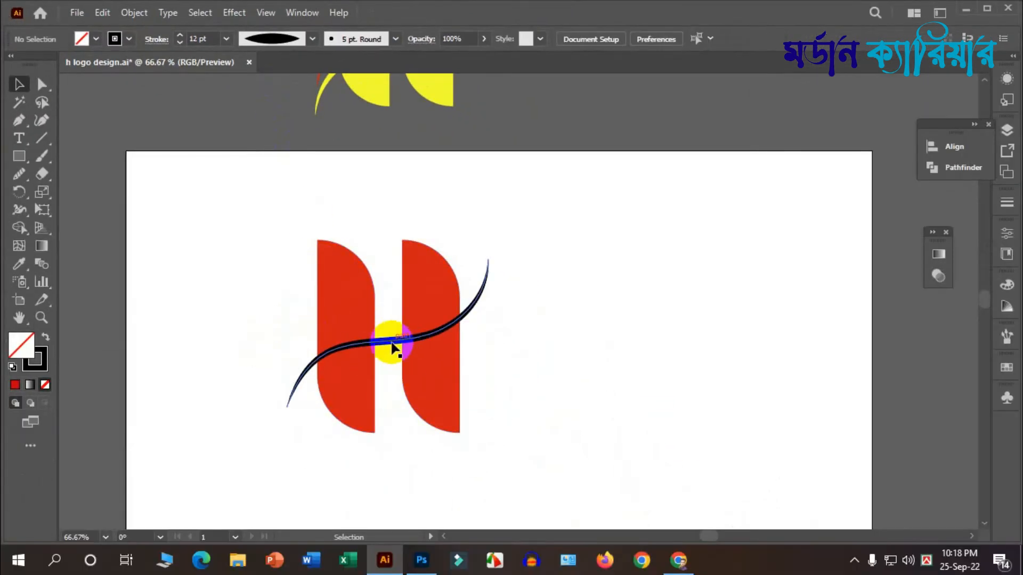
Duplicate the black tapered curve and place the copy a short distance straight below the original.
click(391, 345)
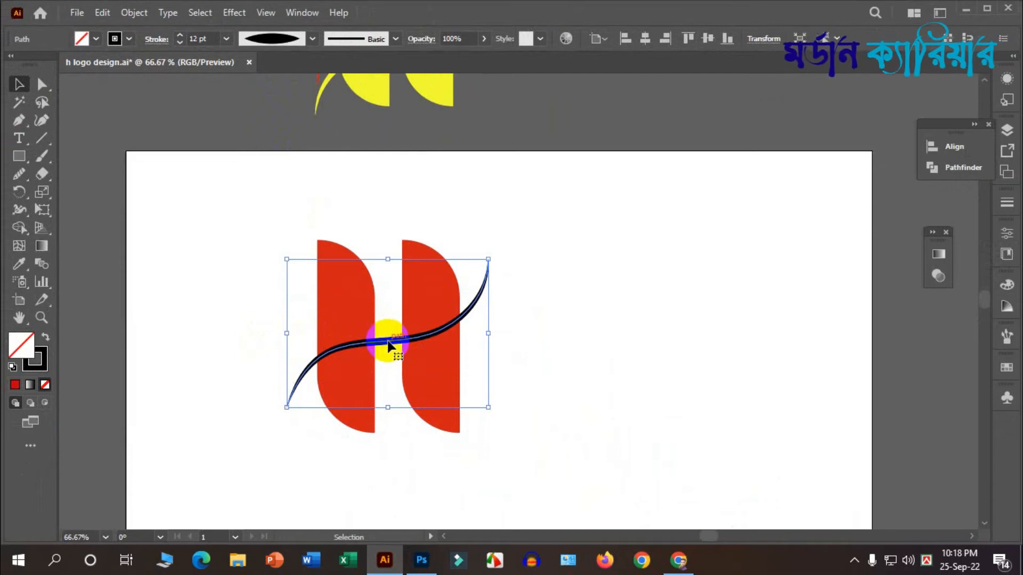
drag(392, 345, 391, 368)
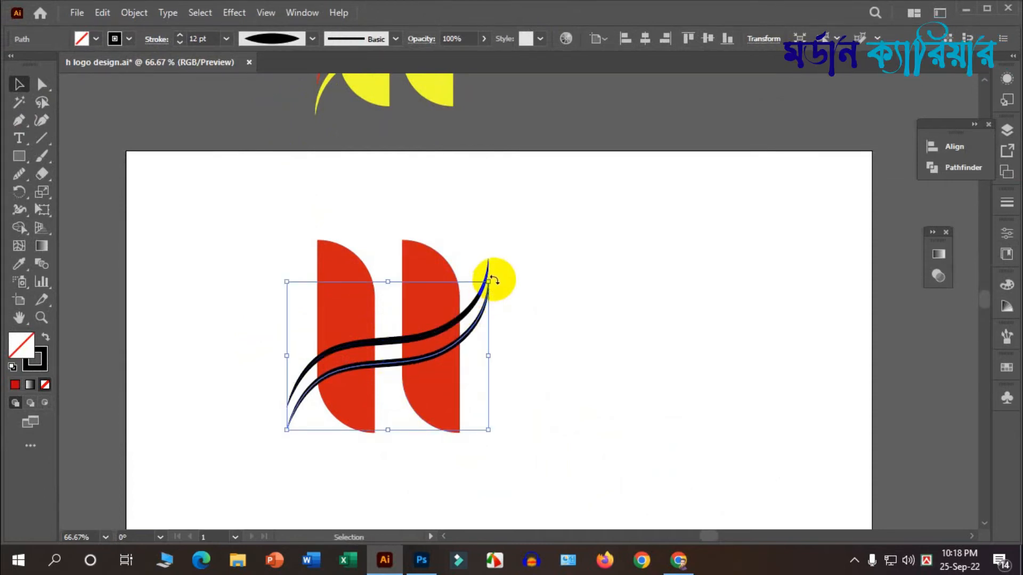
drag(498, 286, 497, 282)
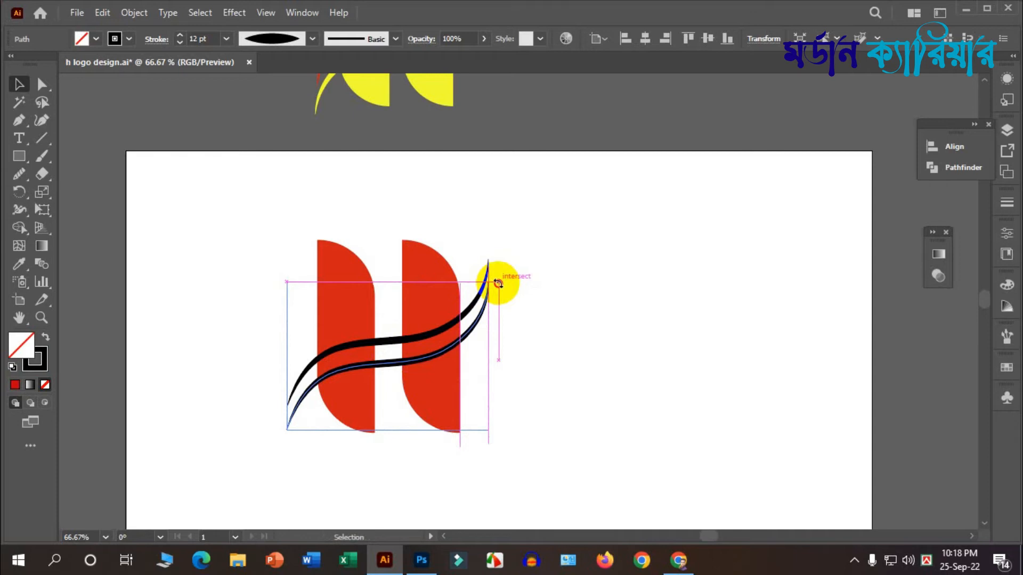
drag(500, 285, 499, 284)
click(540, 289)
Rotate the lower curve slightly clockwise about its centre.
scroll(380, 346, up, 2)
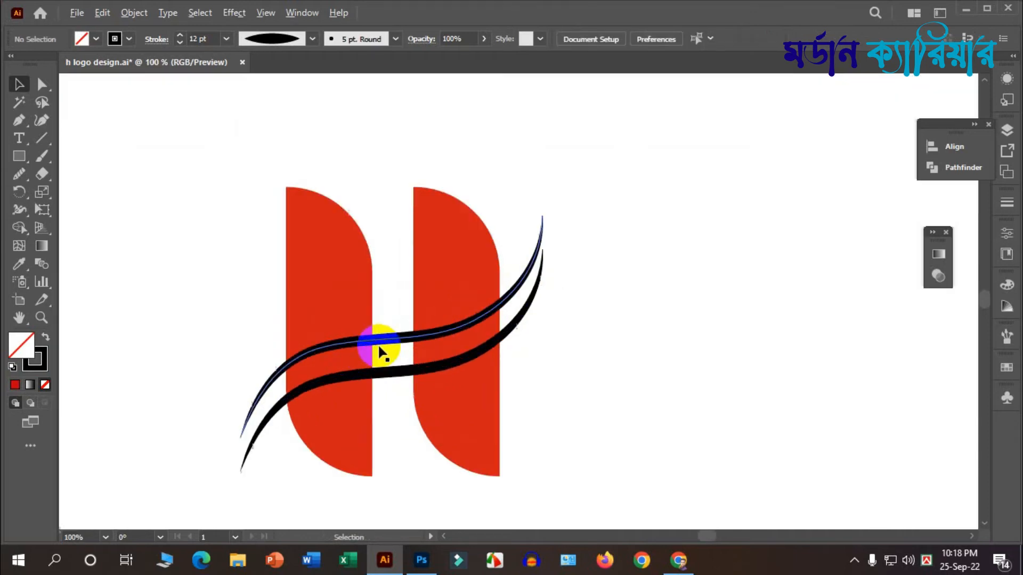
scroll(453, 362, down, 1)
click(449, 344)
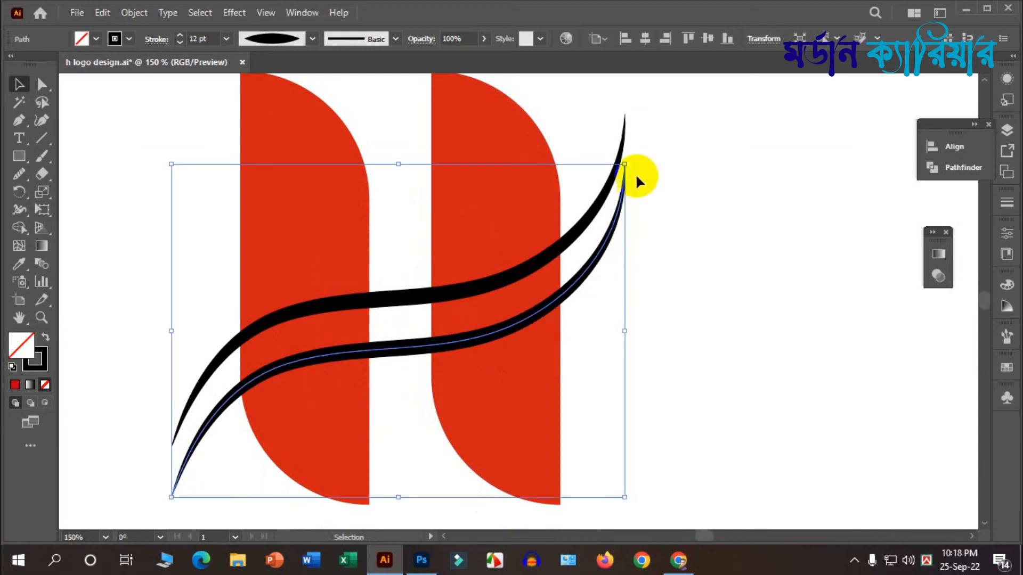
drag(635, 159, 638, 165)
click(660, 231)
scroll(567, 282, down, 2)
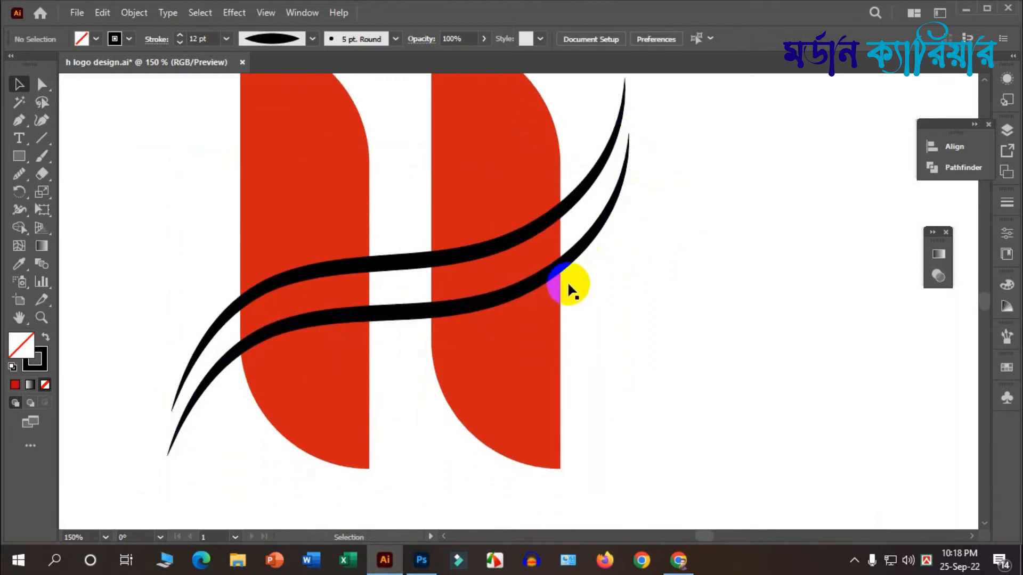
Expand the appearance of both tapered curves into filled shapes.
scroll(520, 314, up, 2)
drag(484, 344, 483, 290)
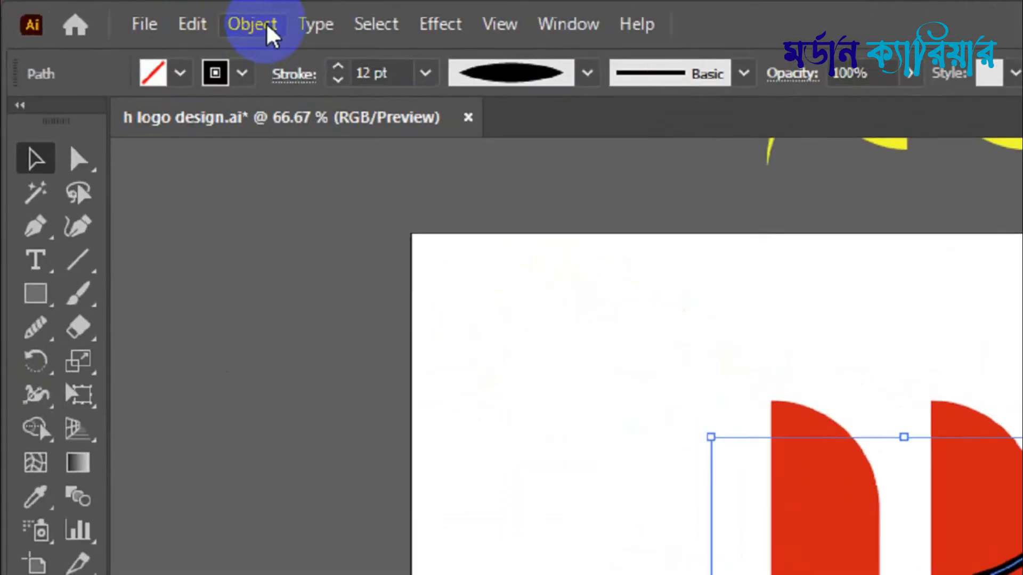
click(136, 13)
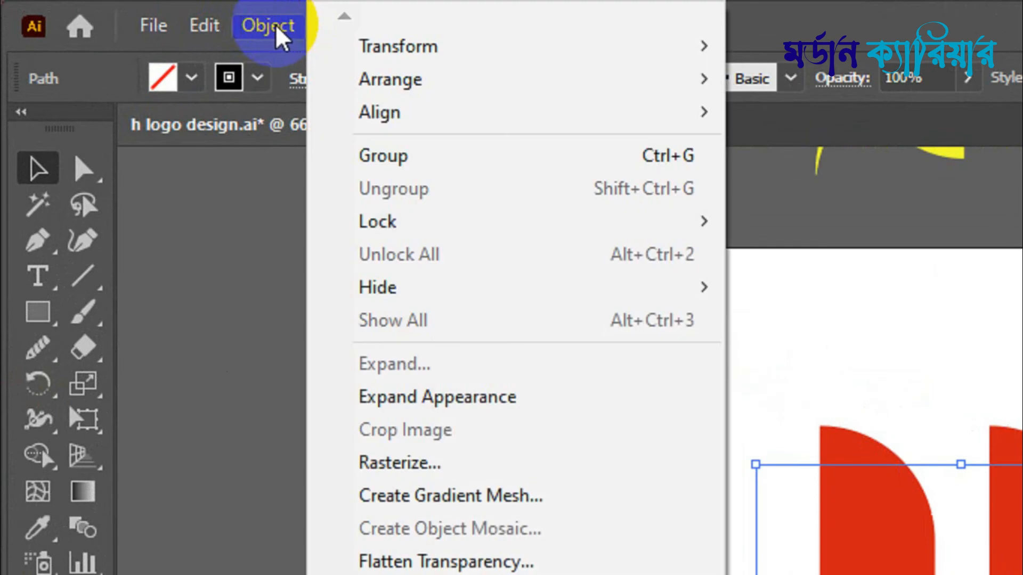
click(415, 396)
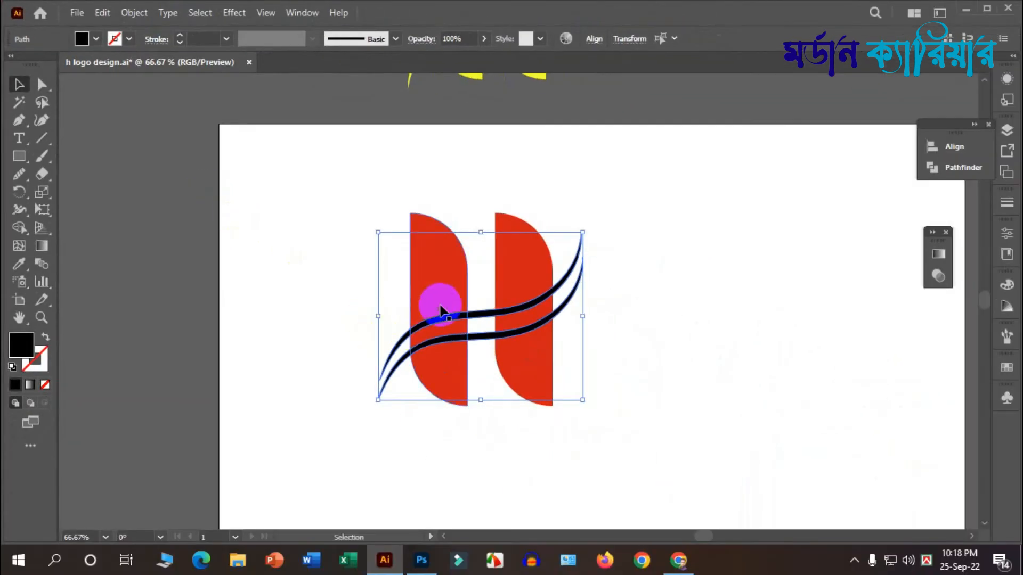
Group the two expanded swooshes together, and group the two red bars as a separate group.
right_click(483, 297)
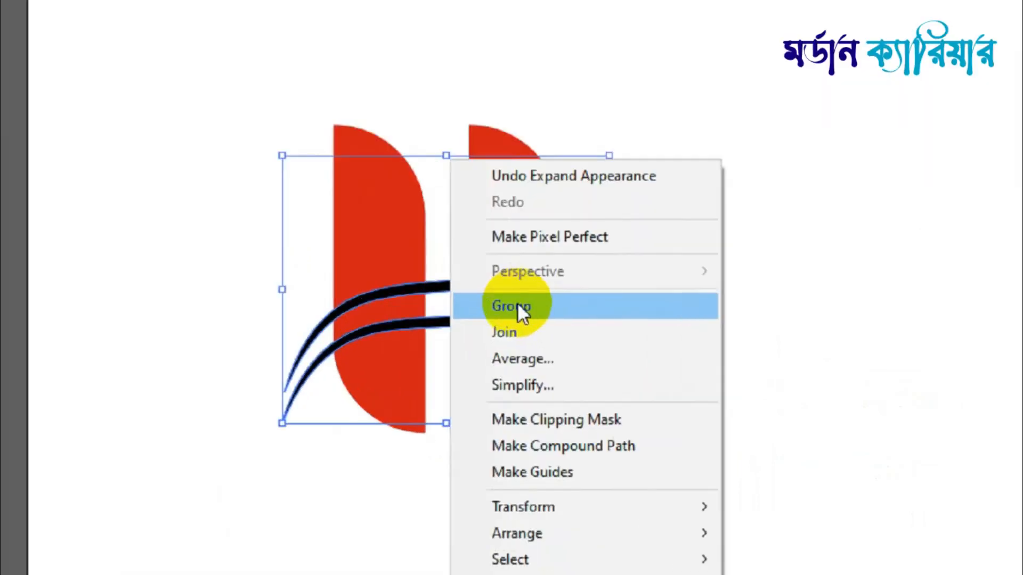
click(525, 326)
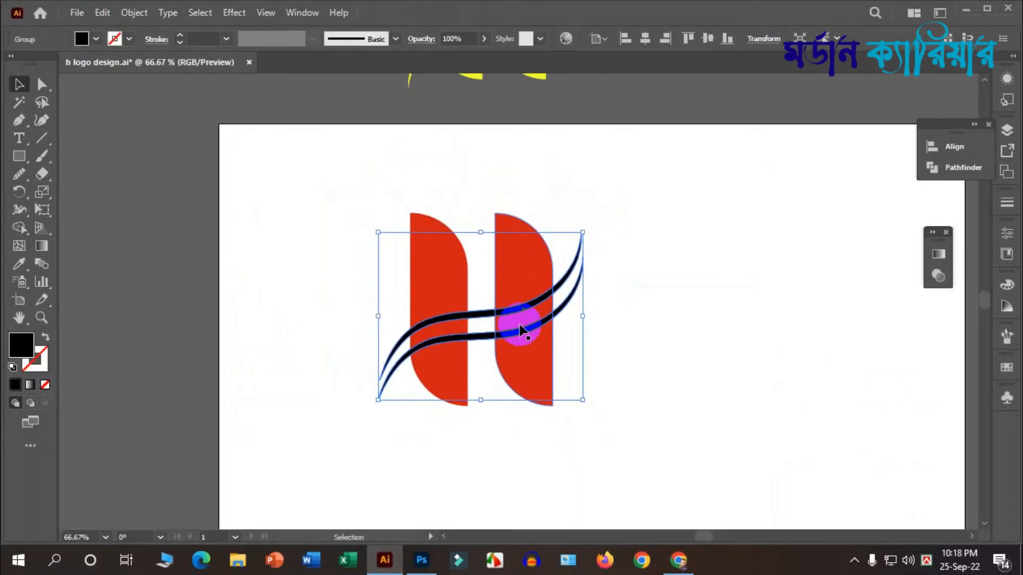
click(786, 282)
drag(432, 221, 506, 229)
right_click(505, 228)
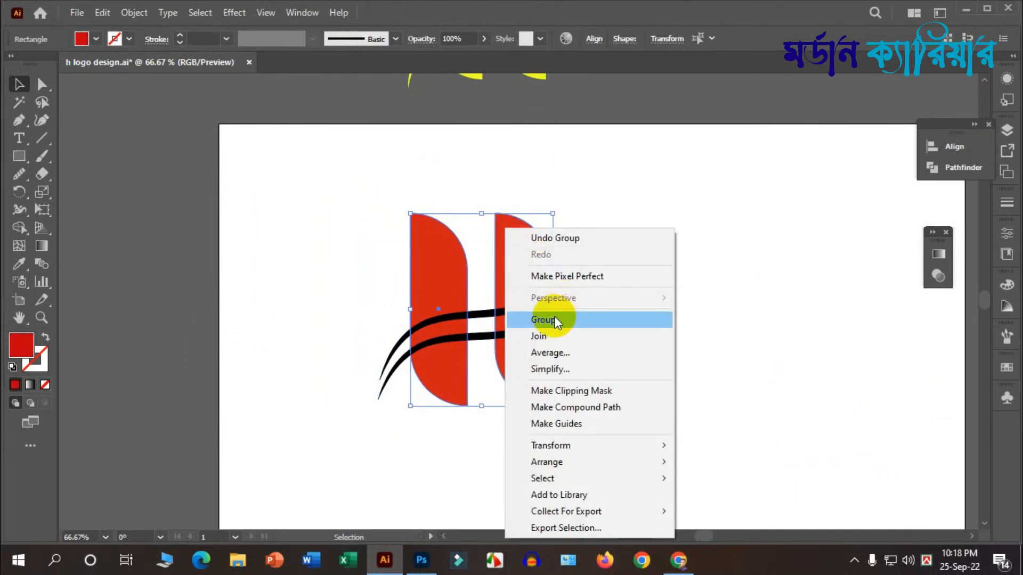
click(555, 322)
click(693, 298)
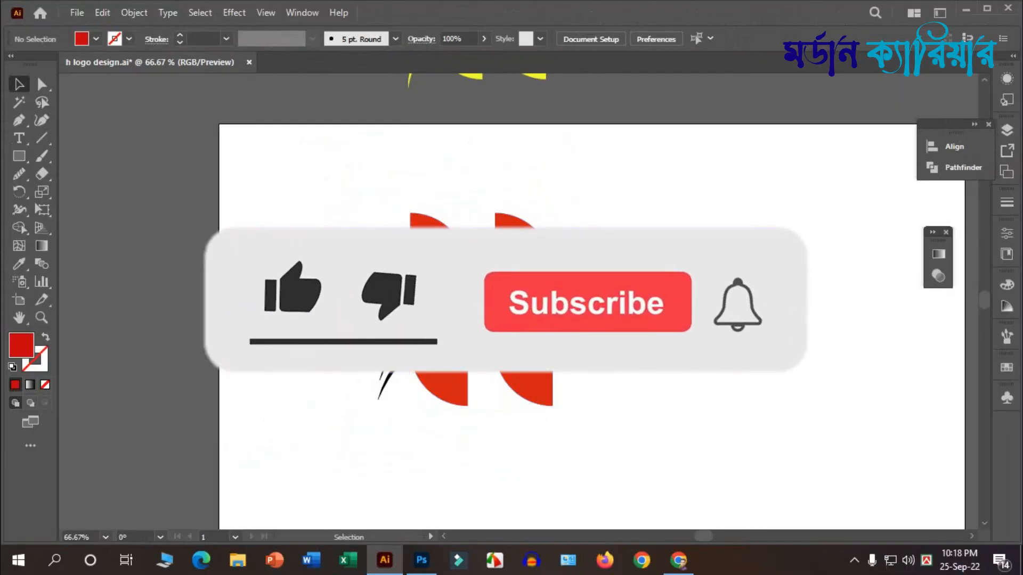
Align the bar group and the swoosh group to each other on their horizontal and vertical centres.
drag(639, 304, 421, 232)
click(593, 37)
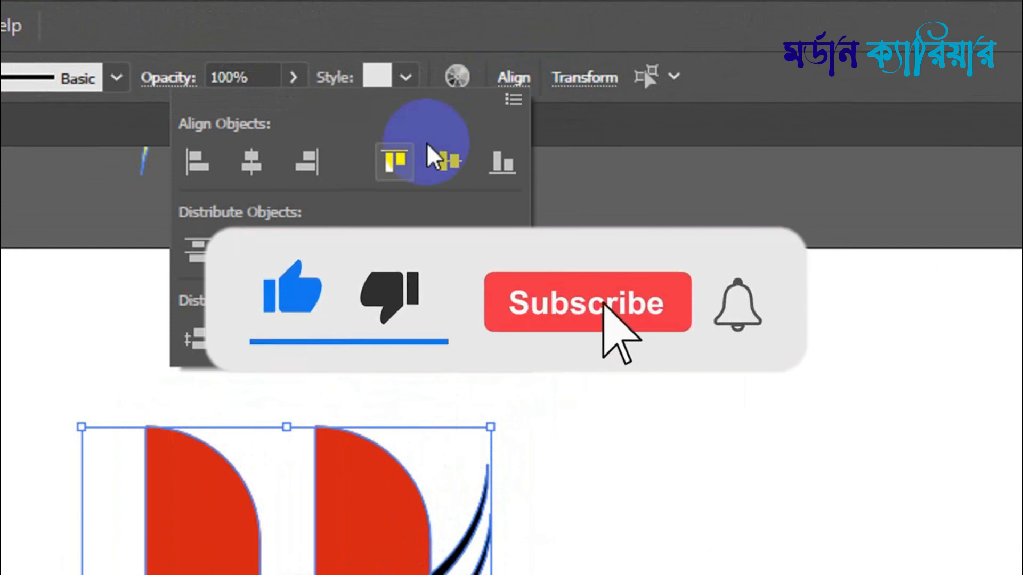
click(251, 162)
click(446, 161)
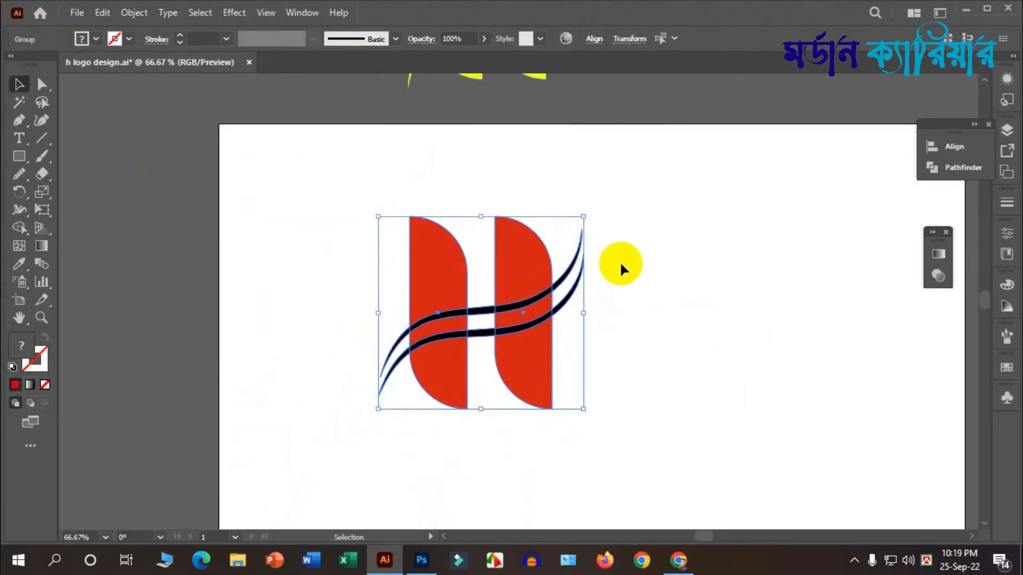
click(621, 264)
Cut away the red areas between the two swooshes on both bars with the Shape Builder tool.
click(430, 255)
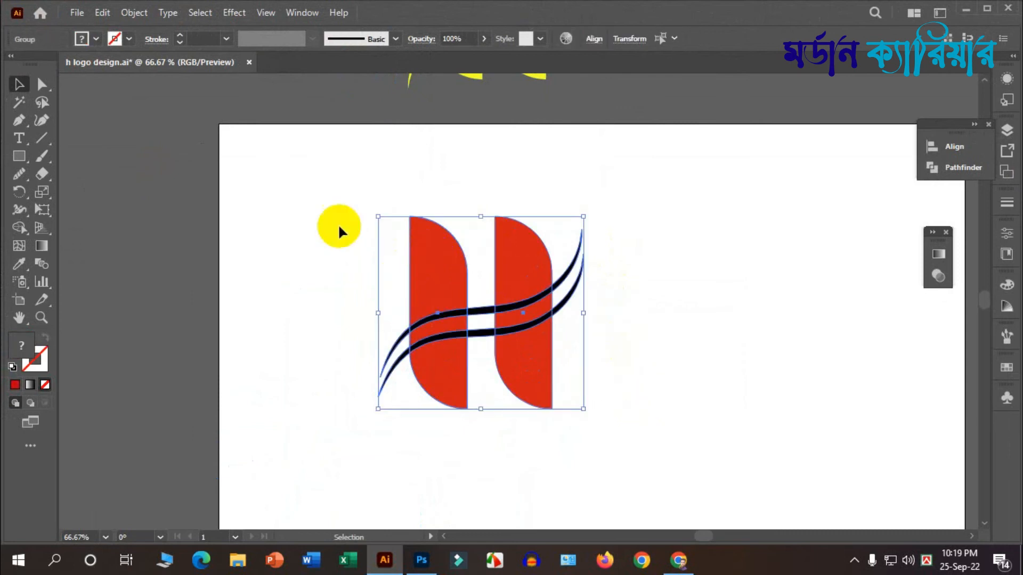
click(21, 231)
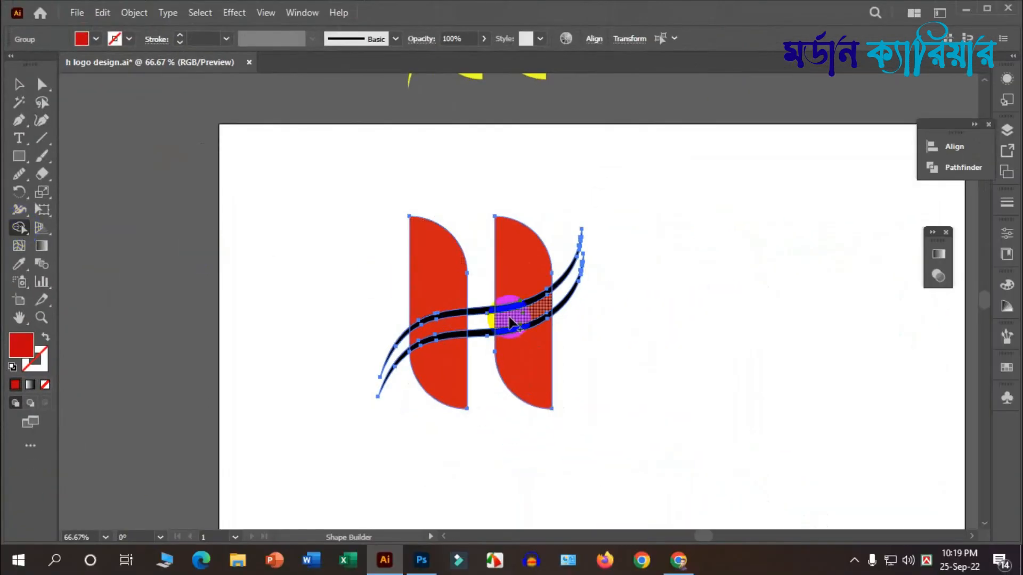
drag(500, 321, 410, 340)
alt+click(425, 336)
alt+click(509, 319)
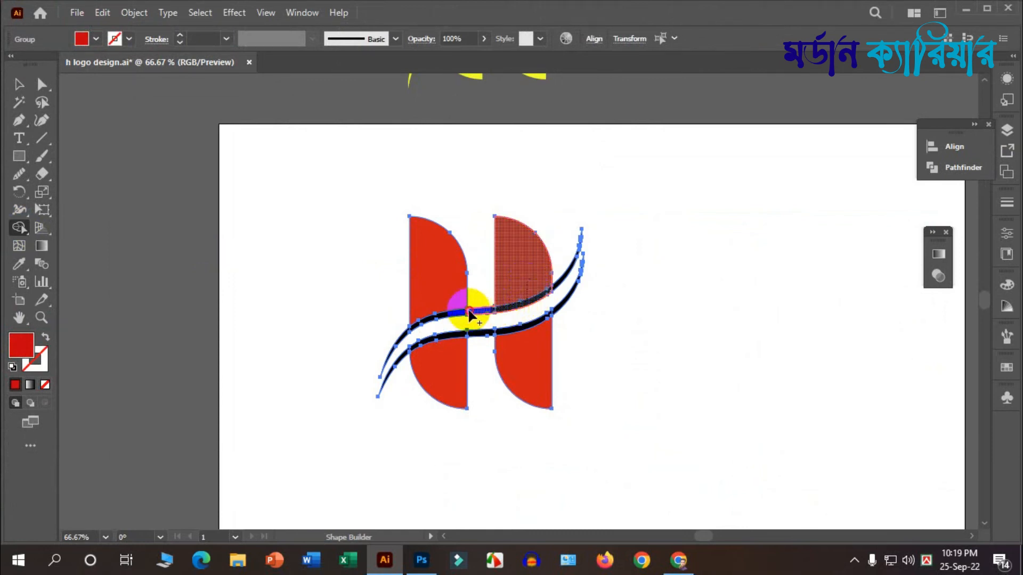
Merge the upper swoosh with the bars' upper halves and the lower swoosh with their lower halves using Shape Builder.
mouse_move(409, 335)
mouse_down()
mouse_move(550, 300)
mouse_move(554, 288)
mouse_up()
click(443, 312)
click(511, 342)
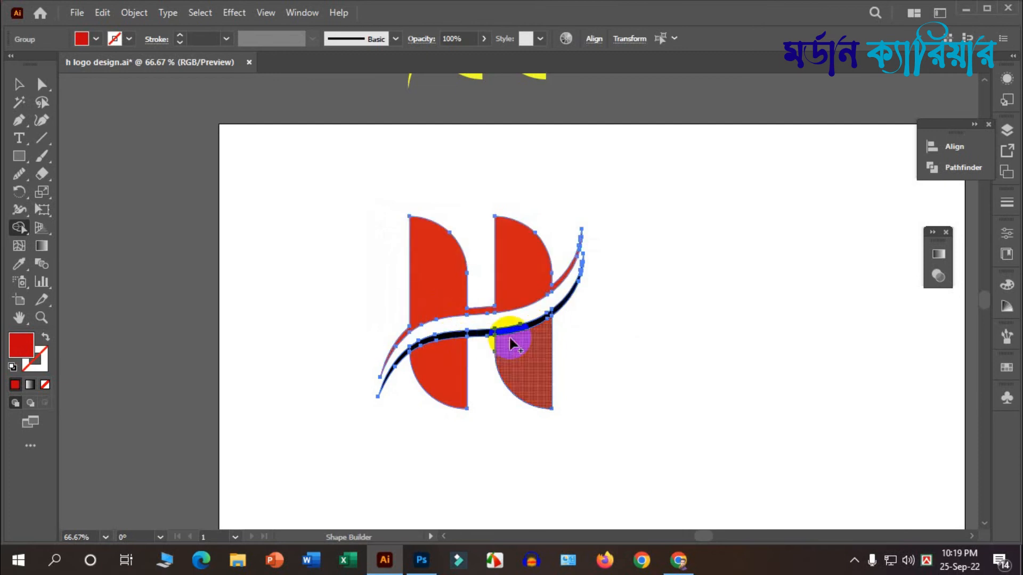
drag(556, 309, 556, 310)
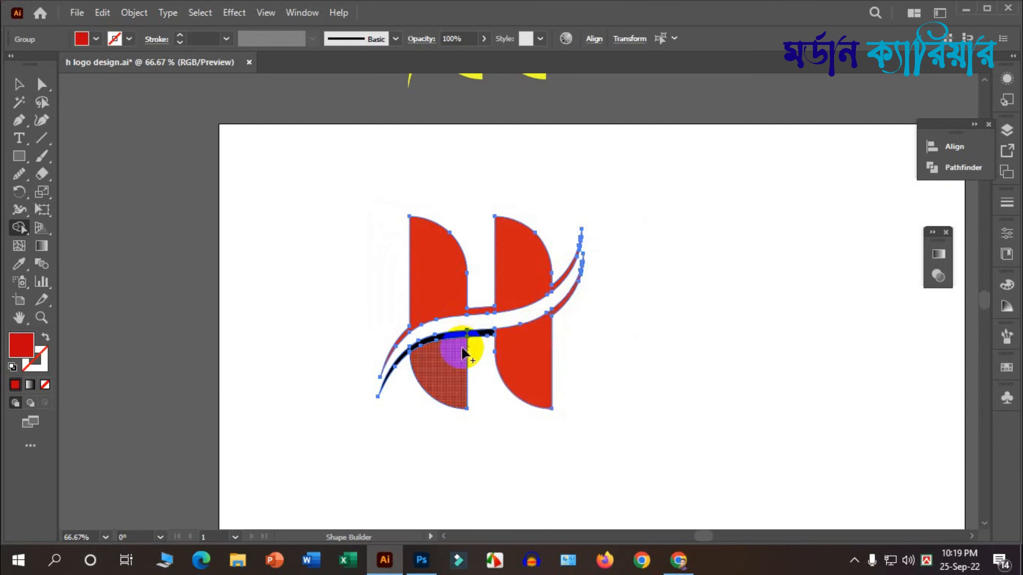
click(450, 354)
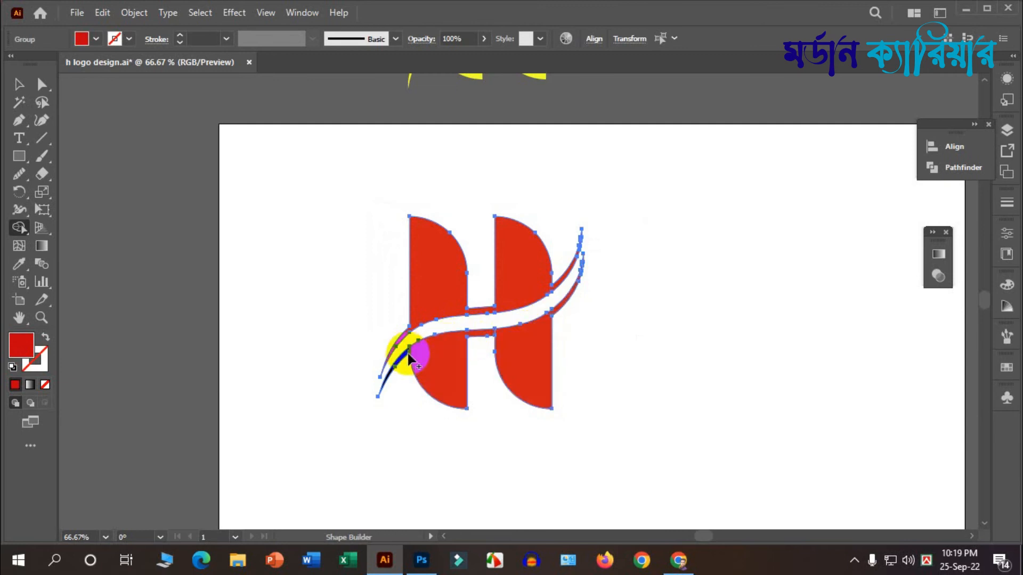
click(433, 369)
scroll(358, 380, down, 1)
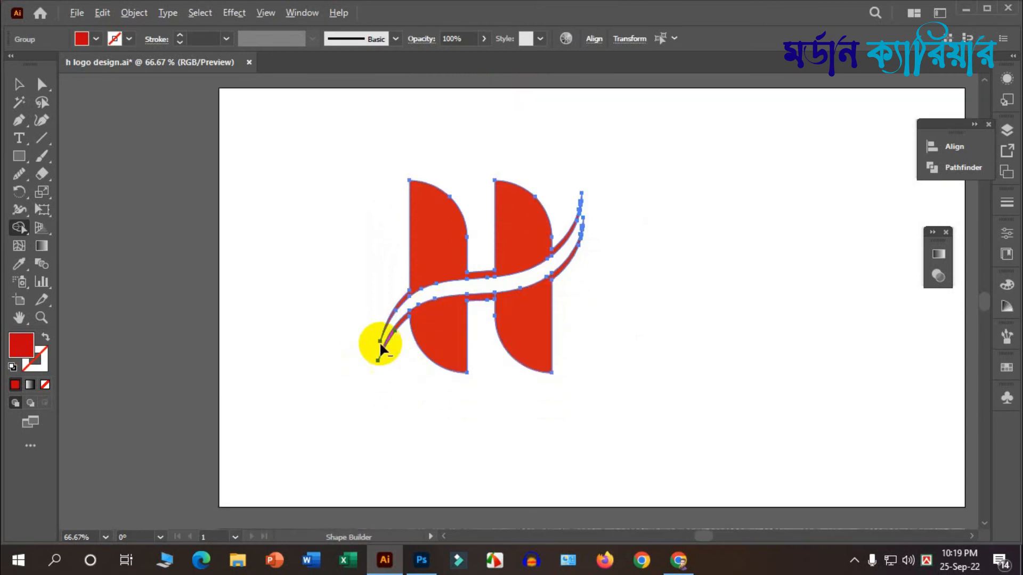
click(19, 84)
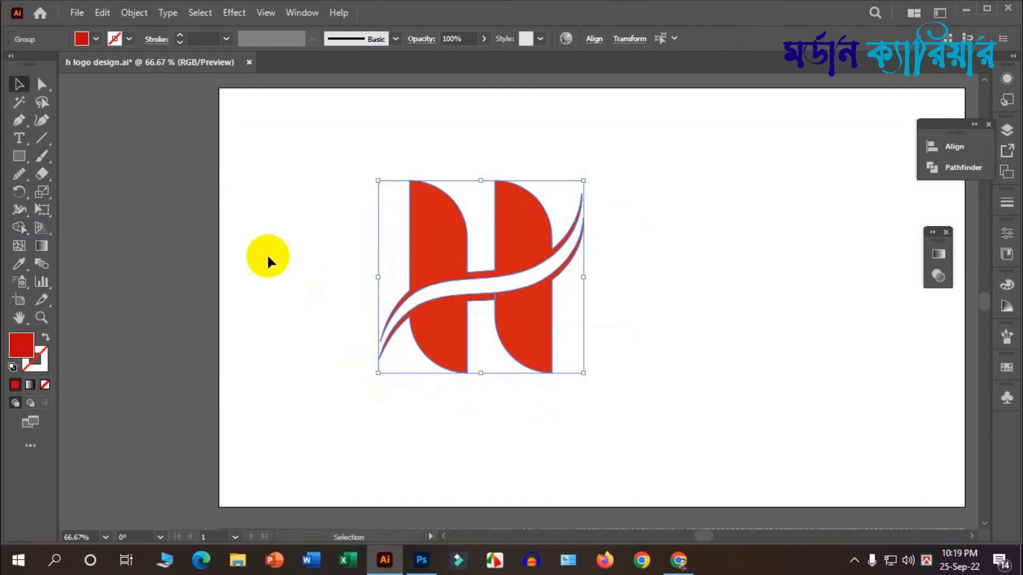
click(269, 261)
Merge the remaining separate pieces of the H's lower half into one shape at the crossbar with Shape Builder.
scroll(320, 342, down, 4)
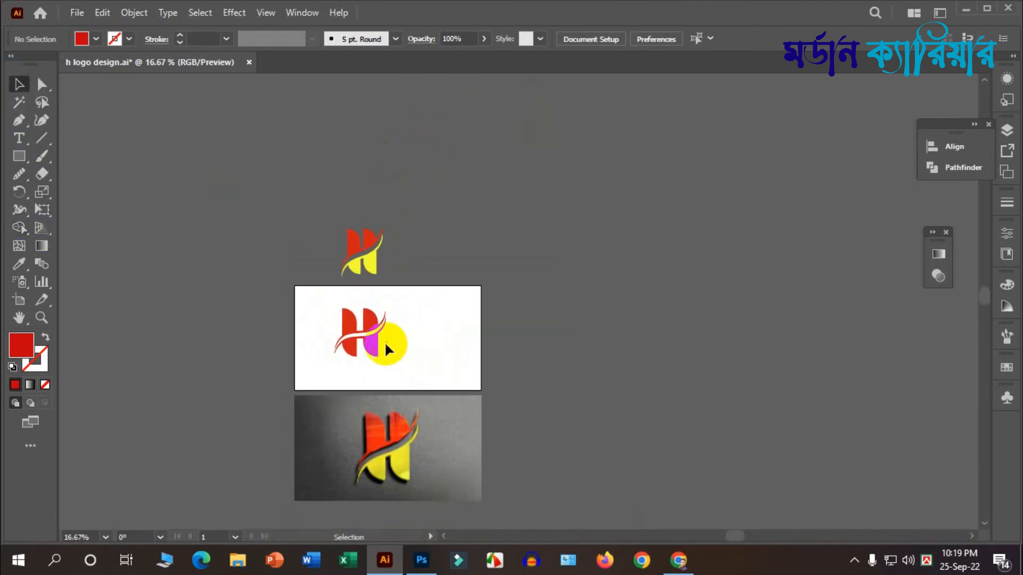
scroll(382, 342, up, 2)
click(370, 314)
click(383, 361)
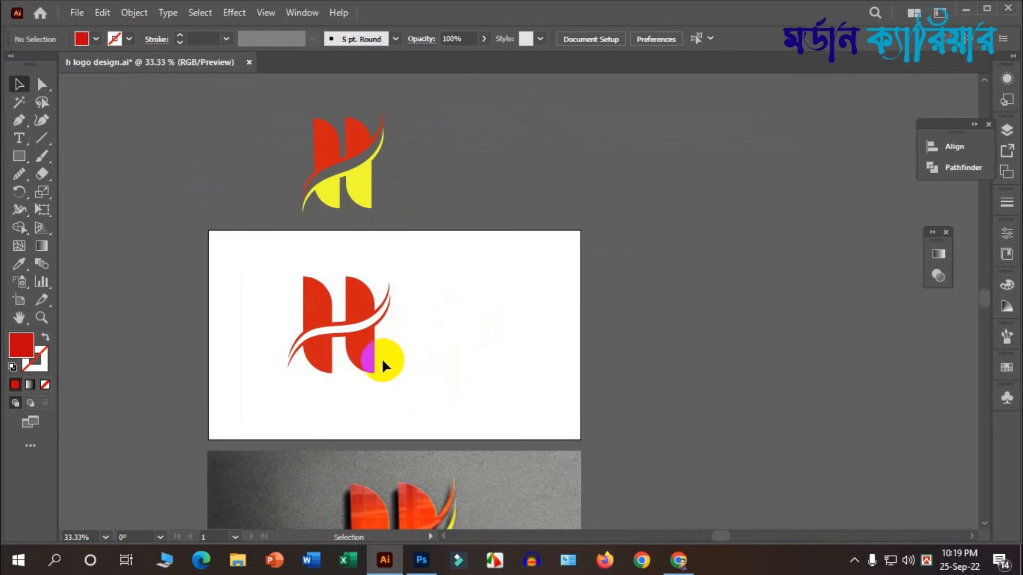
click(357, 353)
scroll(357, 354, up, 4)
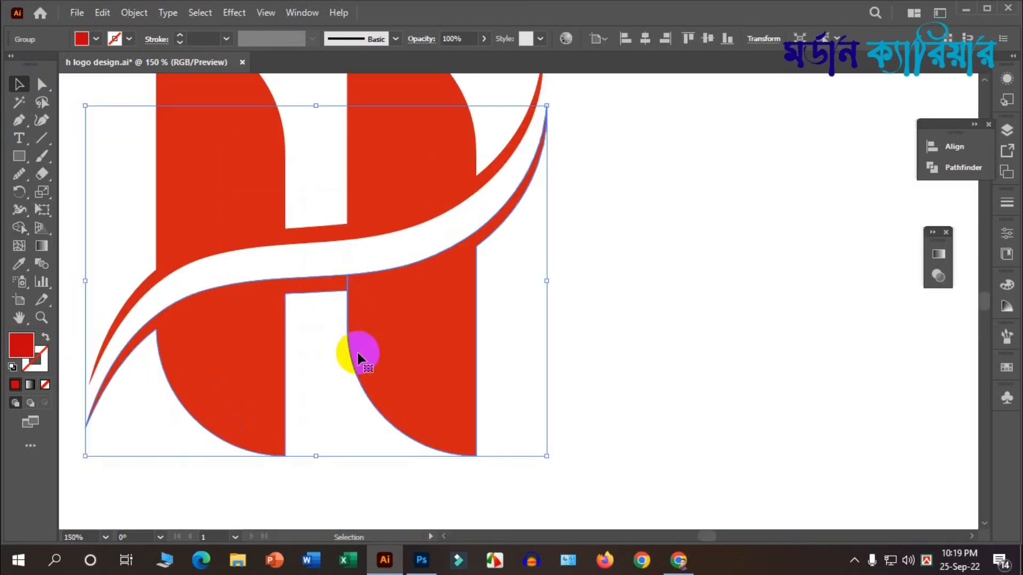
click(19, 228)
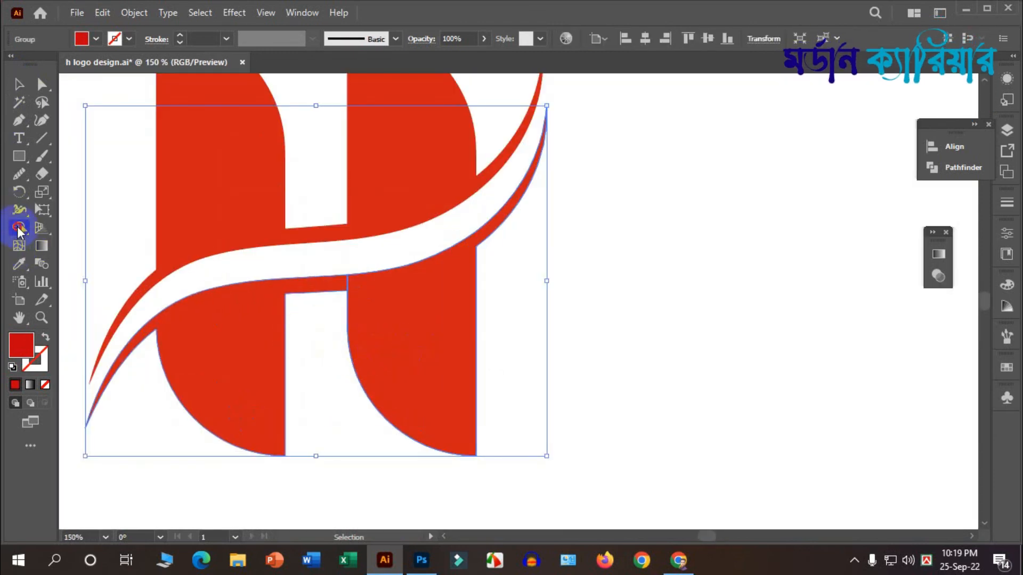
scroll(376, 319, down, 2)
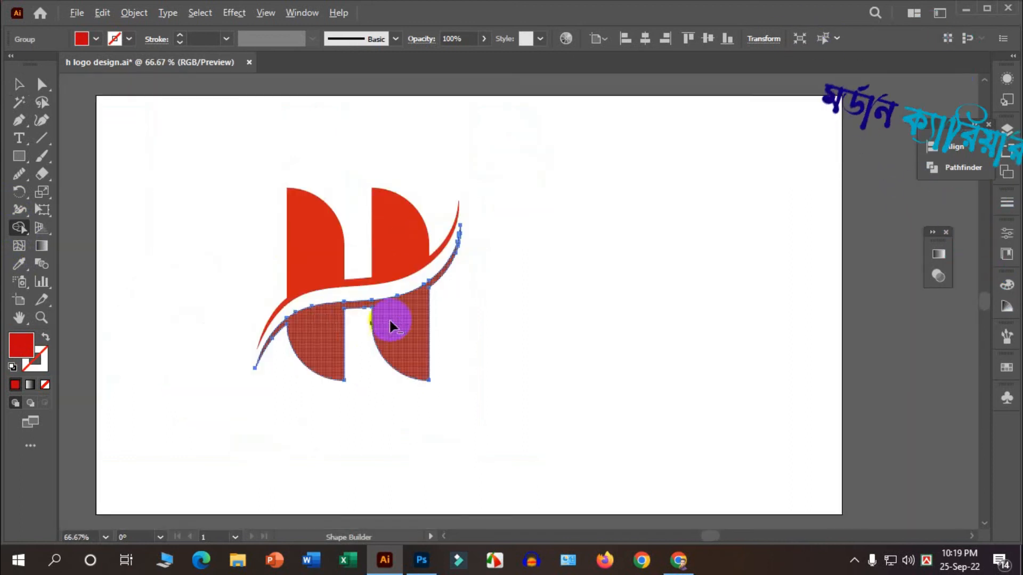
click(19, 84)
click(229, 200)
Examine the merged red H up close and compare it with the finished samples.
scroll(421, 285, down, 1)
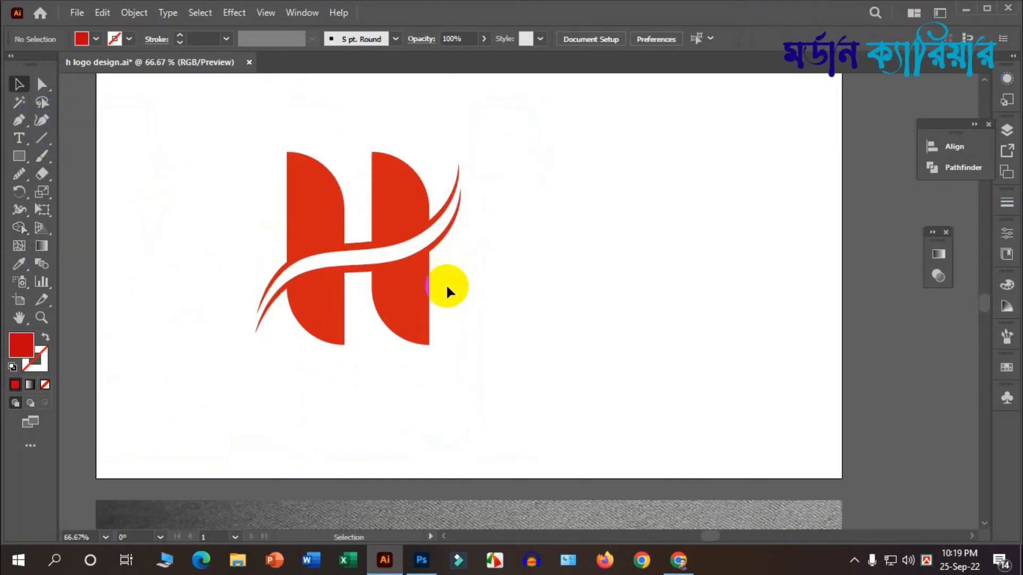
scroll(312, 286, up, 4)
scroll(285, 296, down, 3)
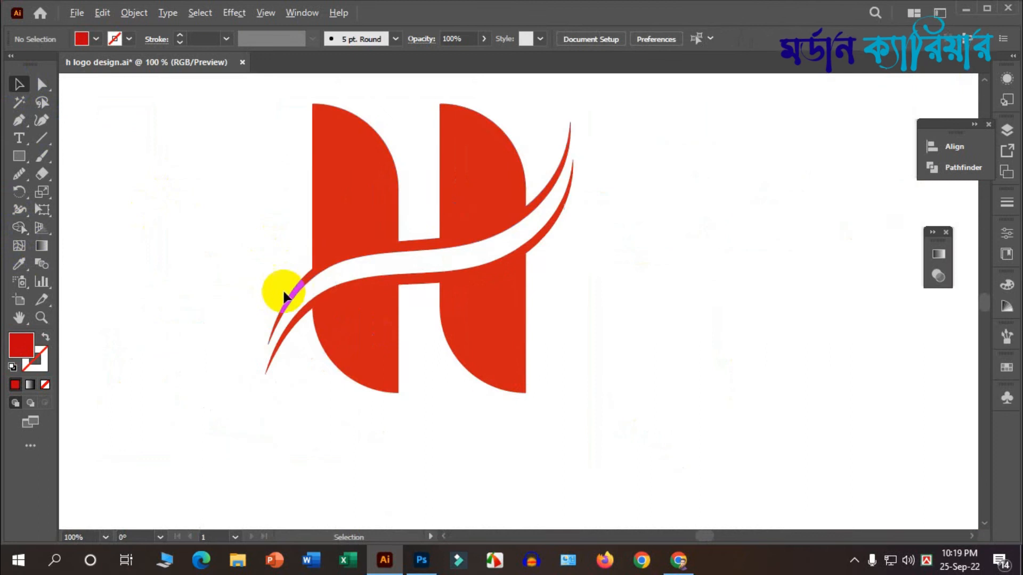
scroll(454, 342, down, 1)
scroll(458, 349, down, 2)
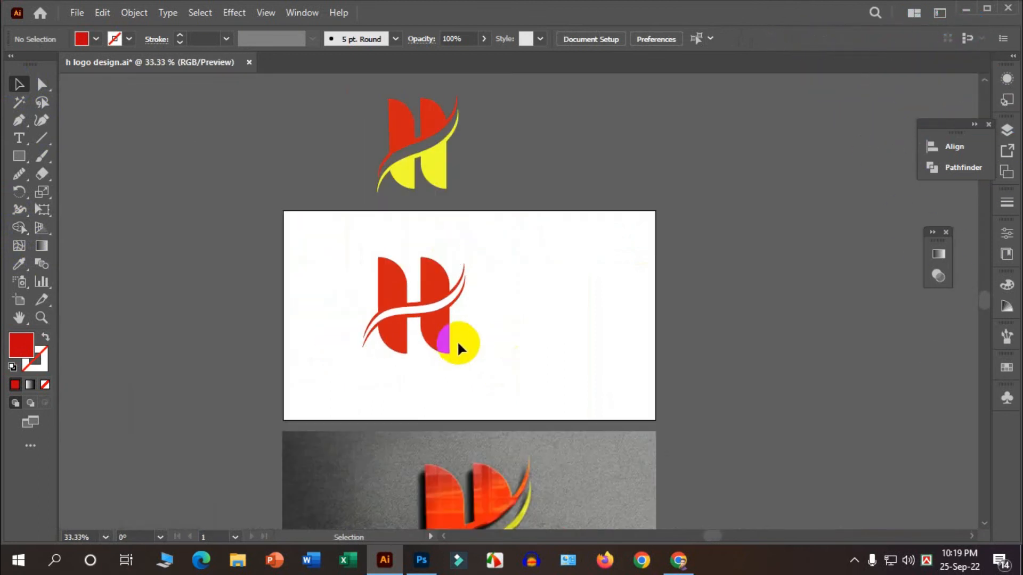
scroll(441, 348, up, 1)
scroll(446, 342, up, 1)
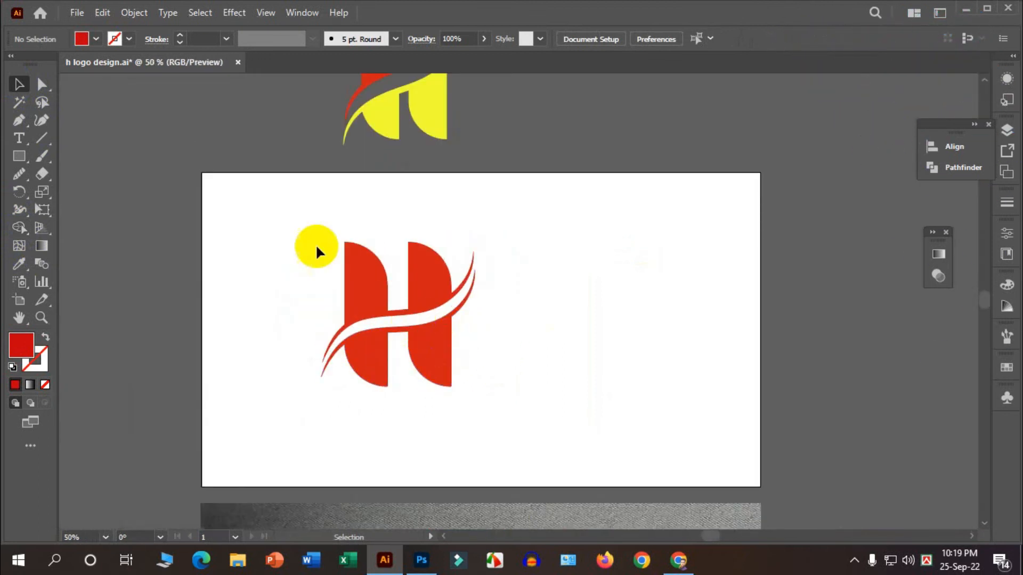
scroll(538, 327, down, 2)
Group the upper and lower halves of the H and move the logo right and slightly up on the artboard.
click(434, 305)
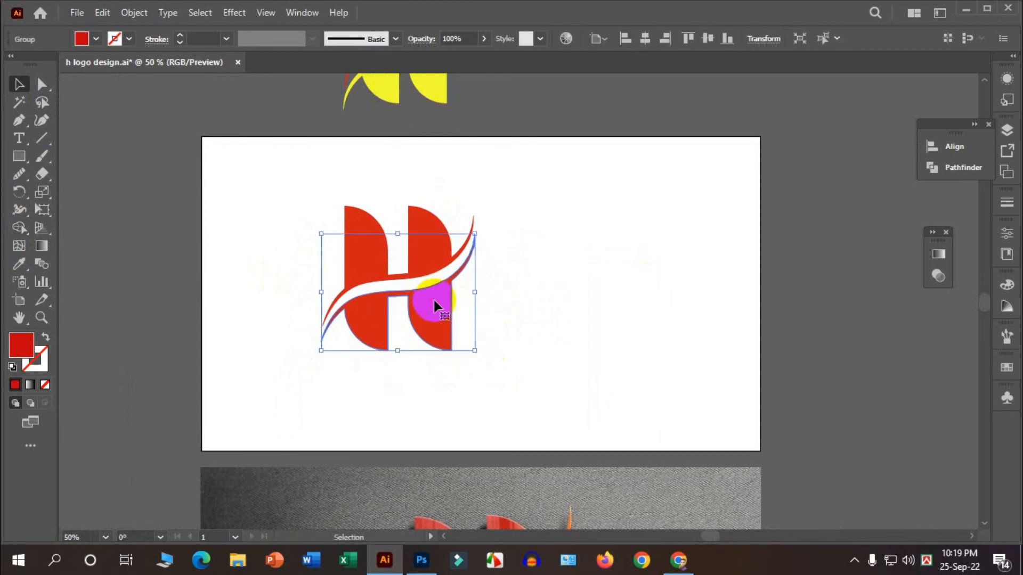
click(347, 240)
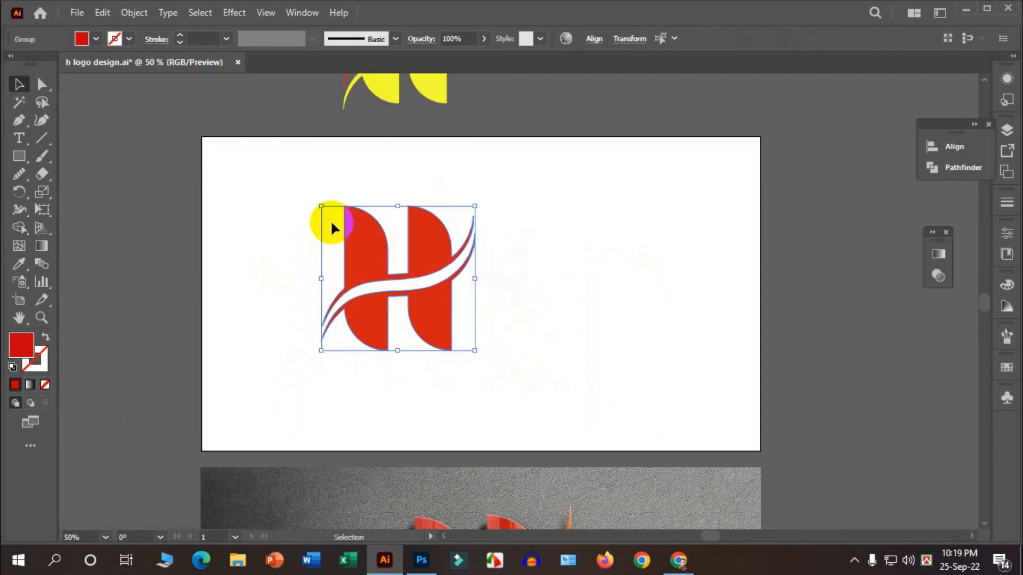
key(ctrl+g)
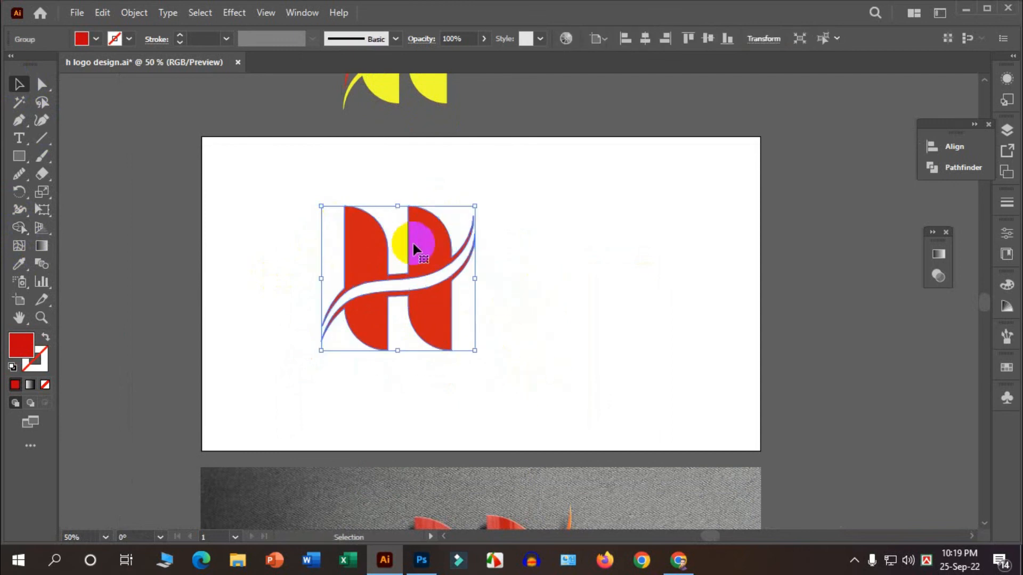
drag(425, 249, 496, 236)
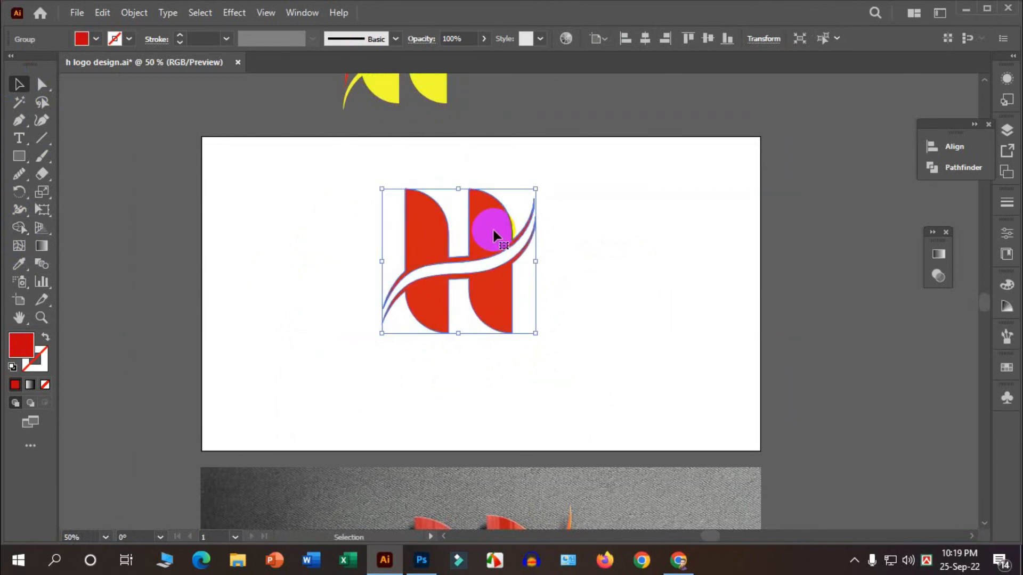